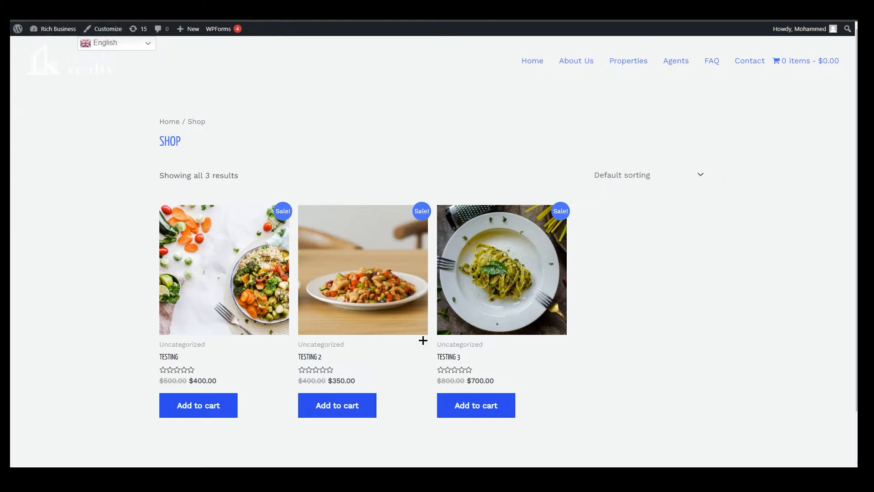
# Add the products testing, testing 2 and testing 3 to the cart and proceed from the cart to checkout.
pyautogui.click(204, 407)
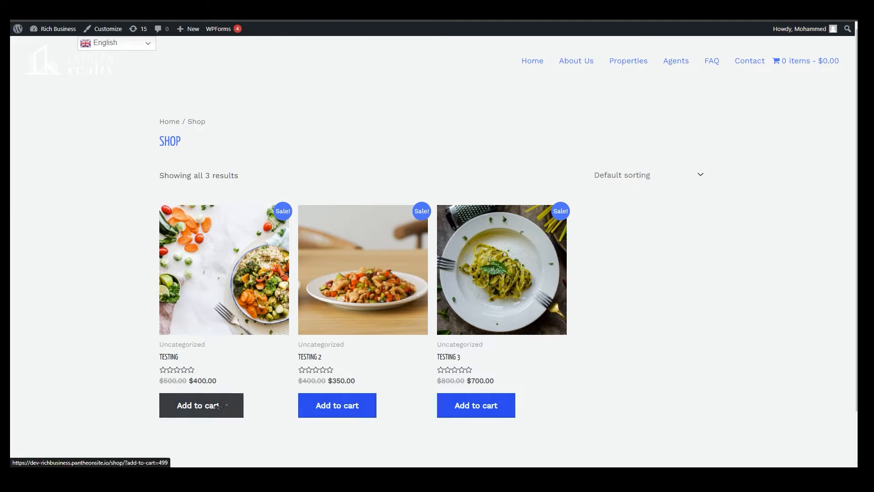
pyautogui.click(336, 403)
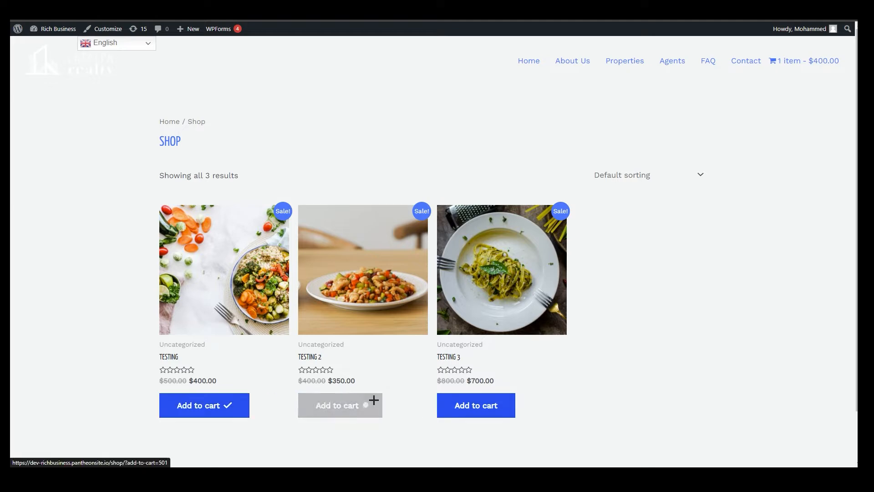
pyautogui.click(478, 406)
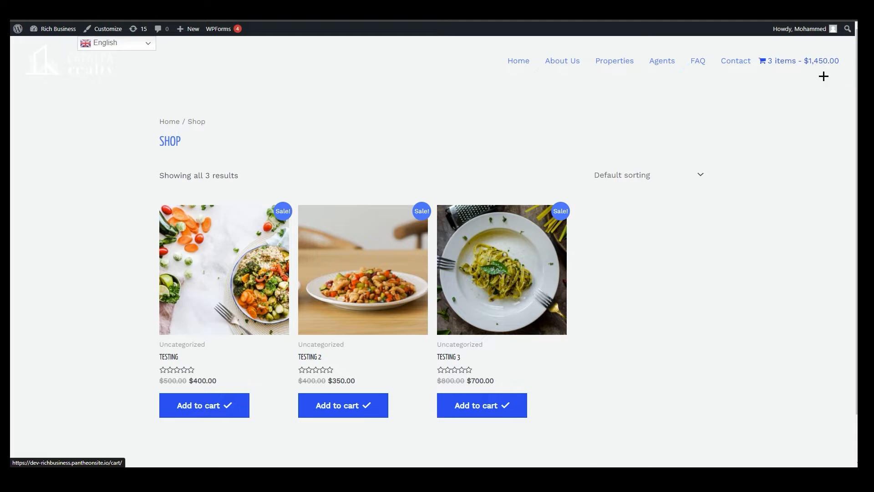
pyautogui.click(800, 61)
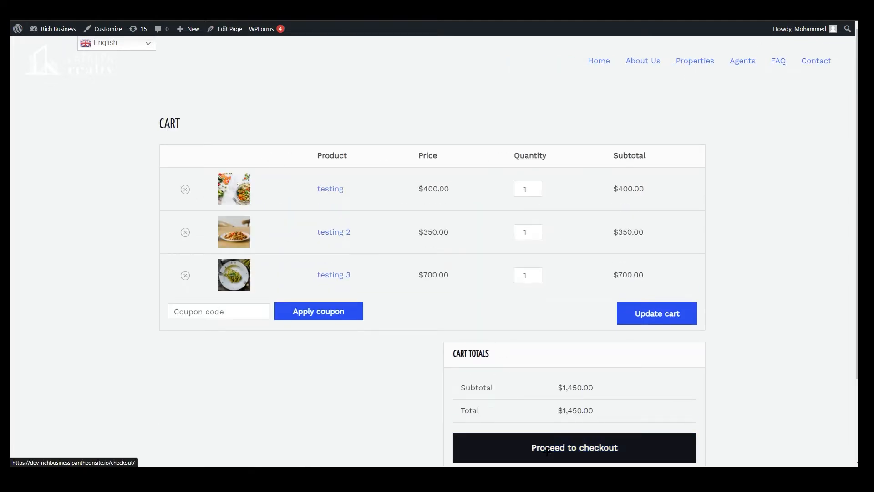
pyautogui.click(547, 450)
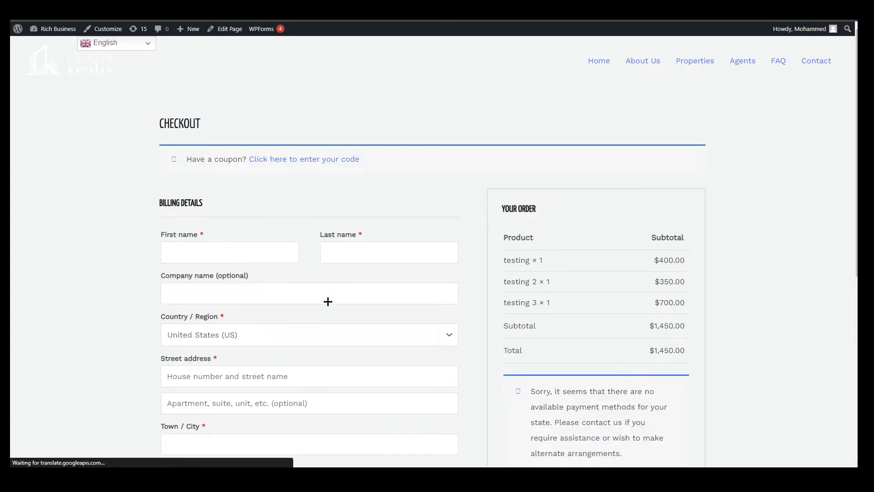
# Examine the default checkout page, including its billing fields, order notes and order summary.
pyautogui.scroll(-2, 761, 218)
pyautogui.scroll(-6, 300, 289)
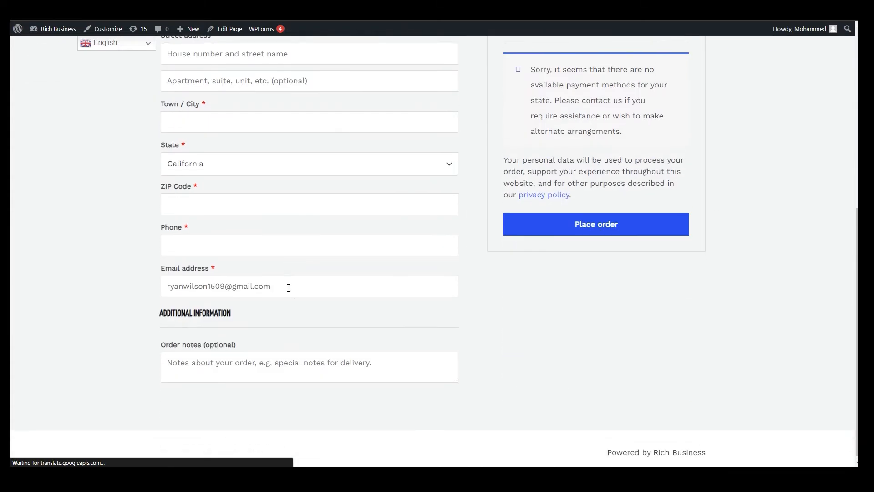
pyautogui.scroll(5, 306, 308)
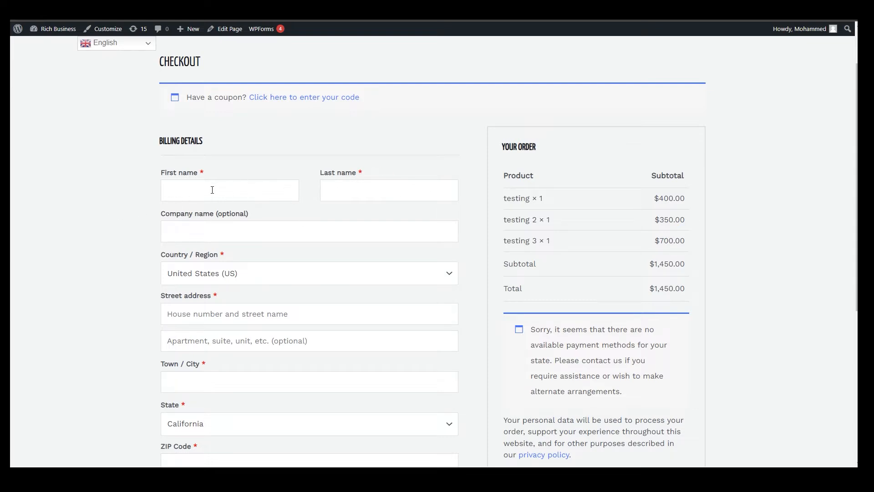
pyautogui.scroll(-2, 223, 215)
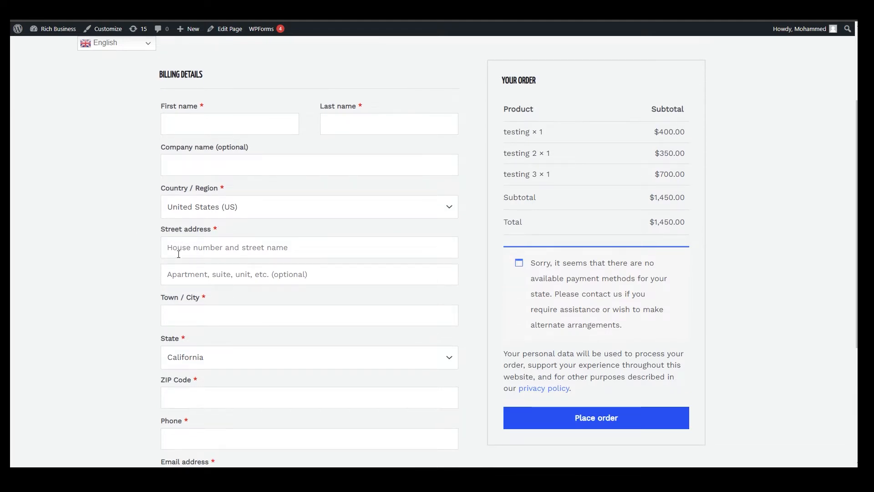
pyautogui.scroll(-2, 187, 319)
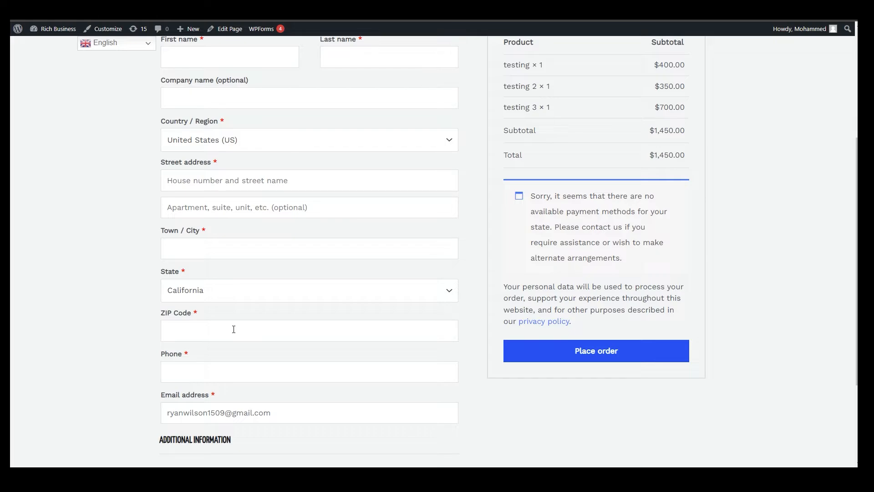
pyautogui.scroll(-2, 221, 345)
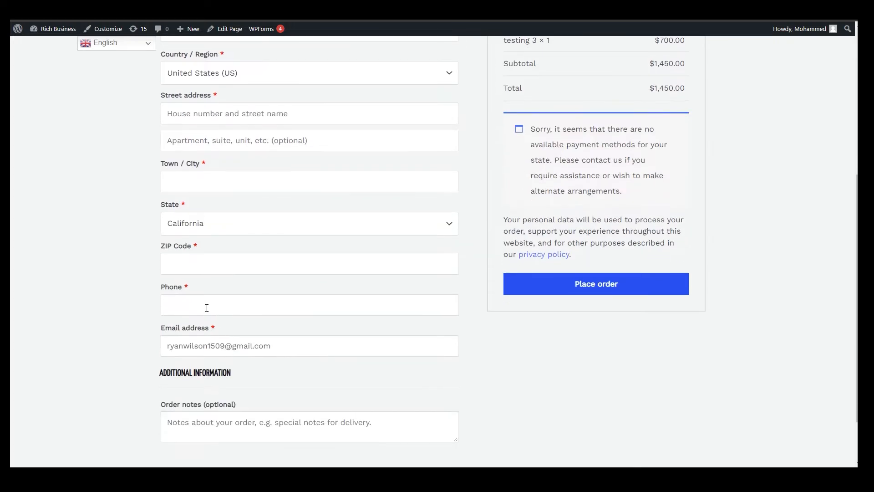
pyautogui.scroll(4, 376, 184)
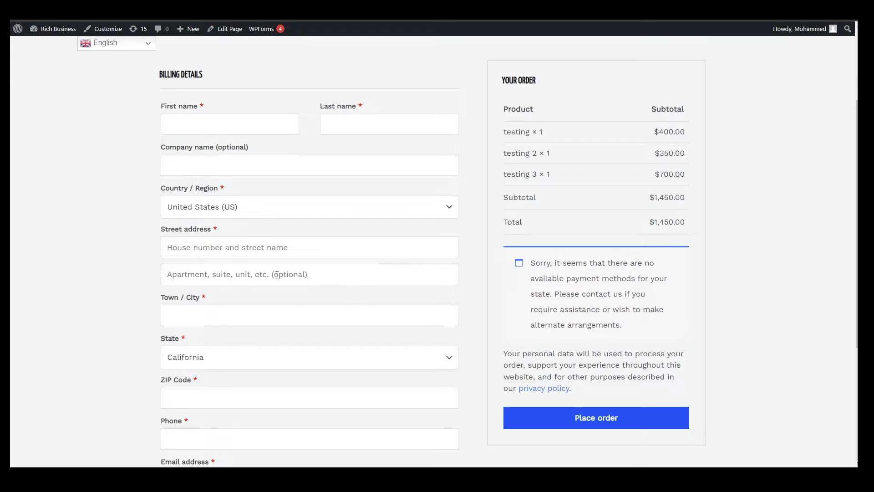
pyautogui.scroll(-6, 277, 274)
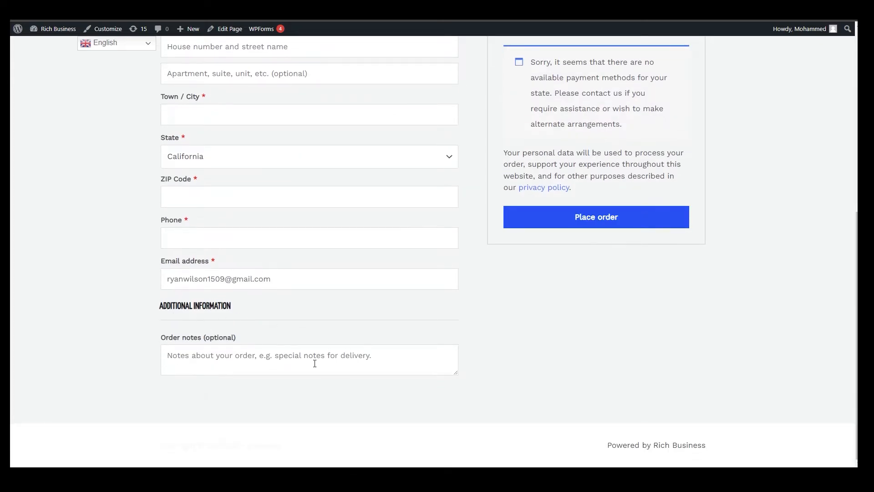
pyautogui.scroll(10, 359, 330)
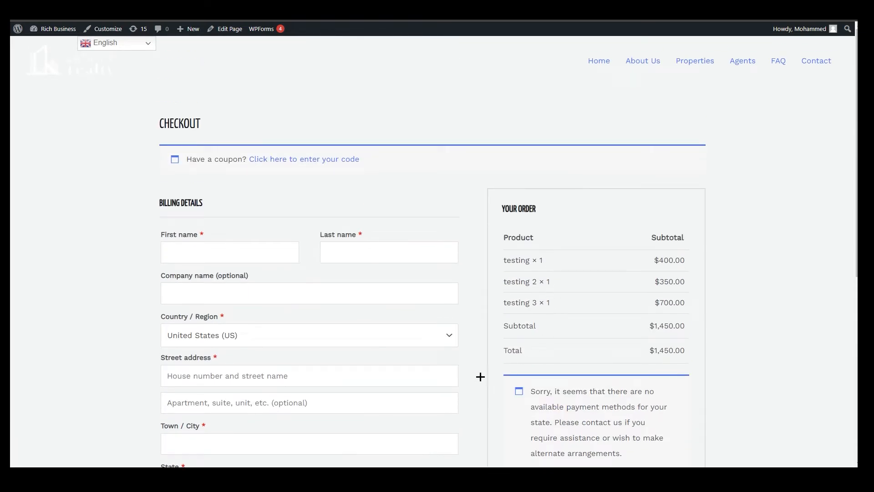
pyautogui.scroll(-4, 480, 377)
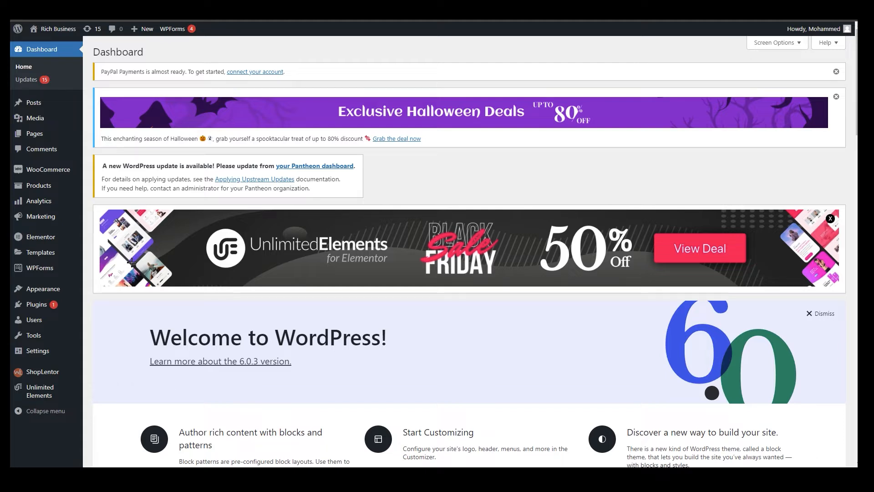
# Search for the plugin woolentor among the plugins available to add in the WordPress admin.
pyautogui.moveTo(49, 304)
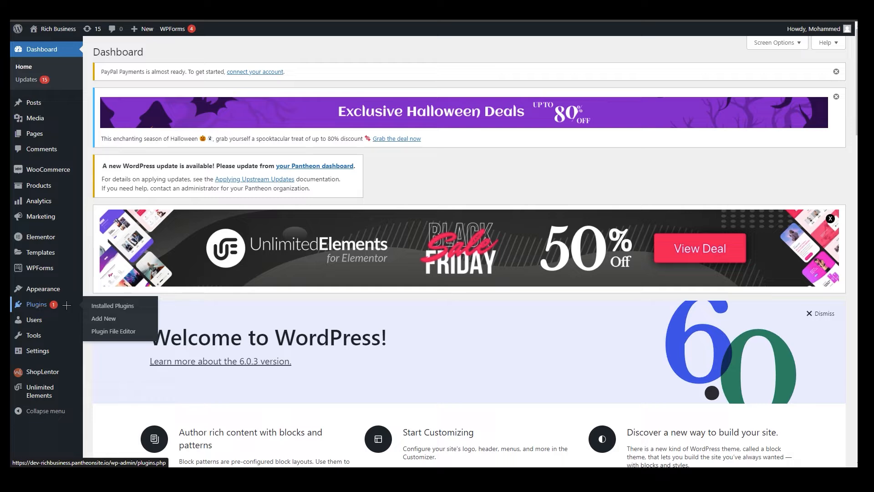
pyautogui.click(104, 318)
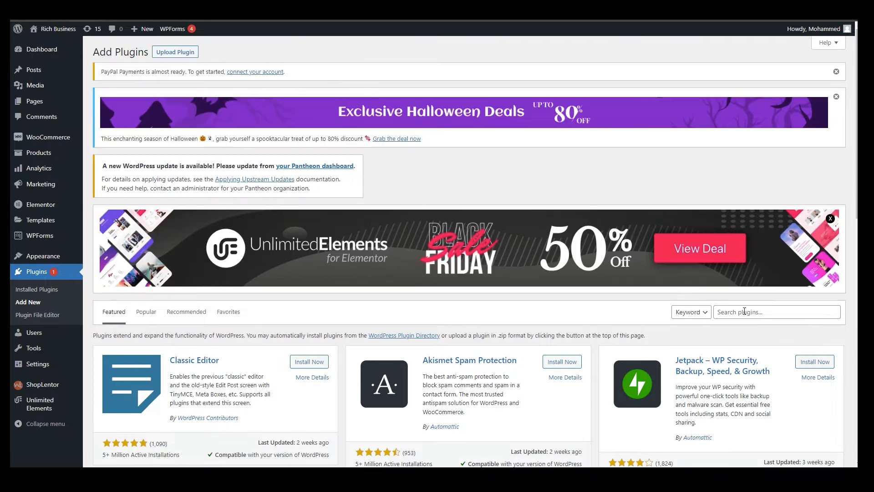
pyautogui.click(744, 311)
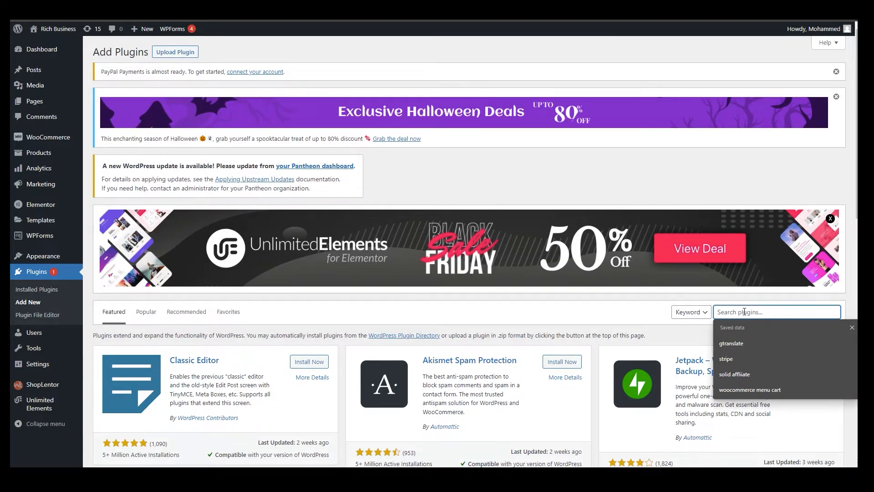
pyautogui.write('WOOLEN')
pyautogui.doubleClick(745, 311)
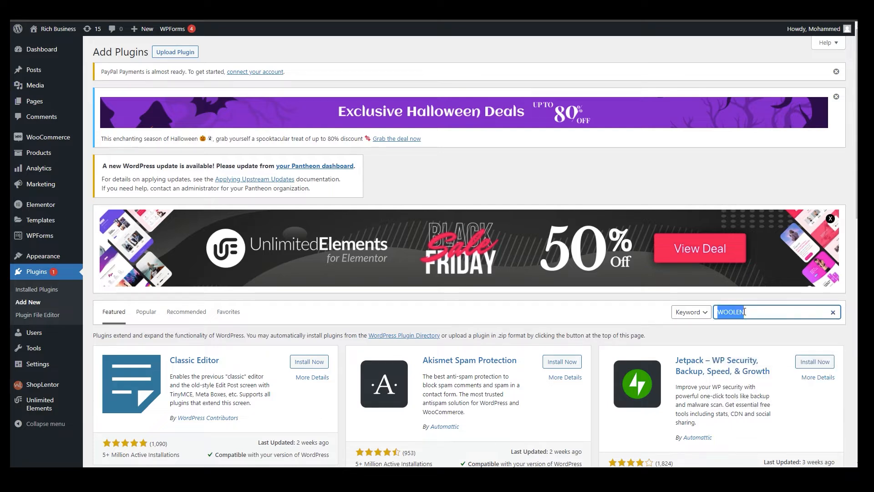
pyautogui.write('woolen')
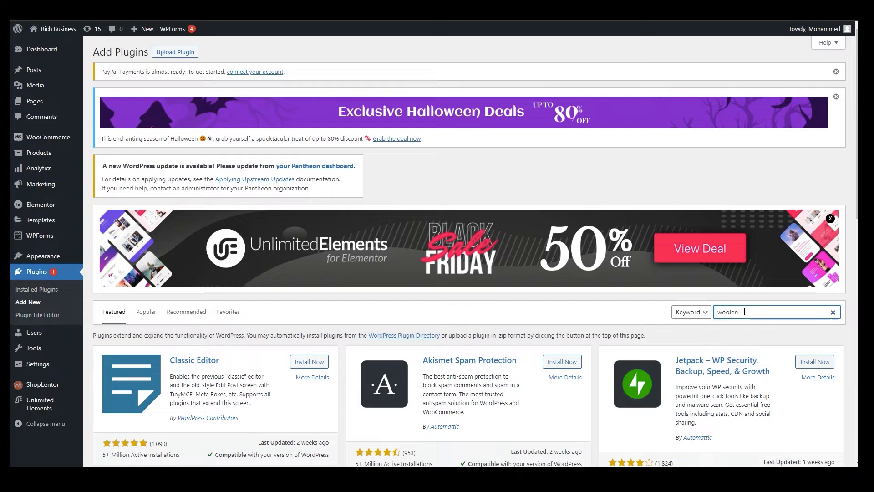
pyautogui.write('tor')
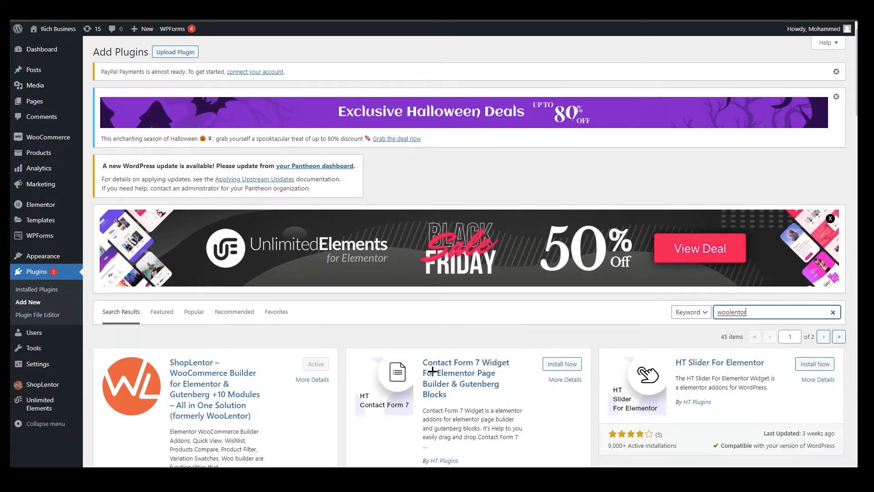
pyautogui.scroll(-3, 465, 373)
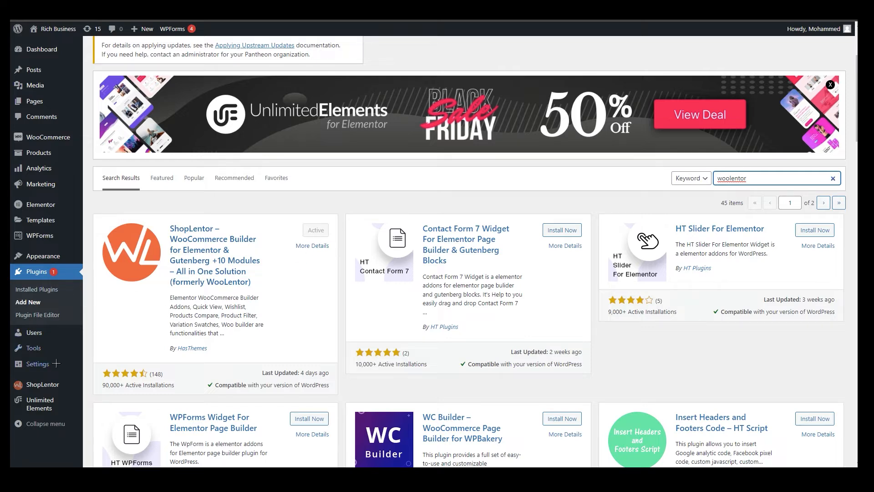
# Open the ShopLentor settings and look through the General, WooCommerce Template, Gutenberg and Elements sections, ending on Modules.
pyautogui.moveTo(57, 403)
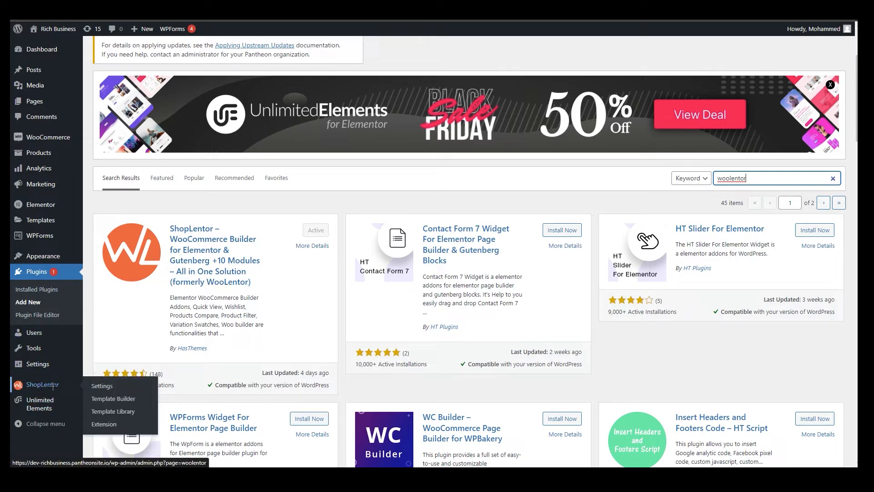
pyautogui.click(53, 386)
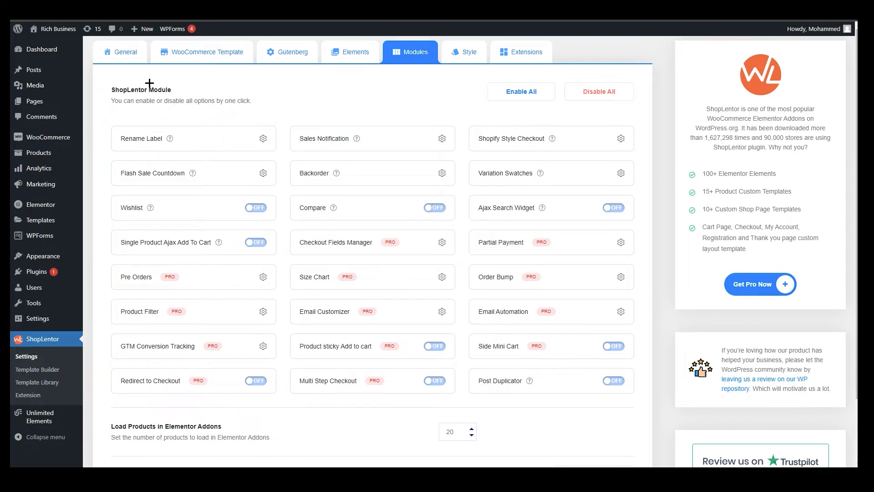
pyautogui.click(127, 57)
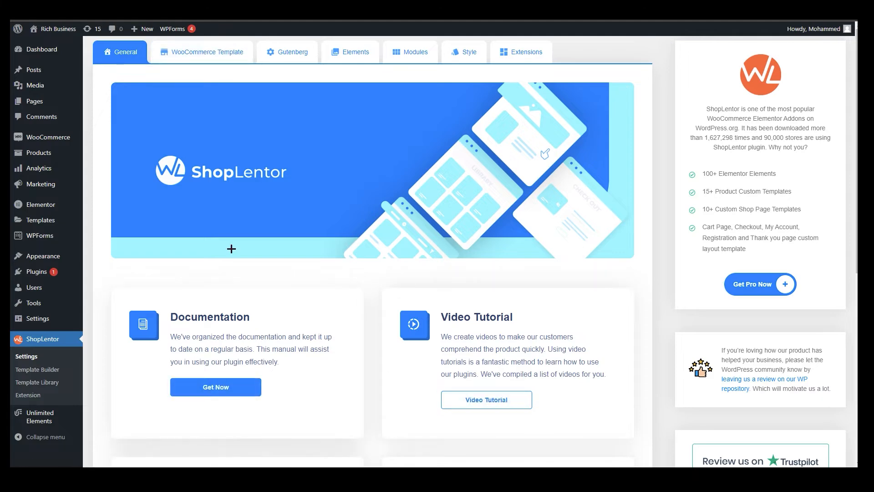
pyautogui.click(205, 51)
pyautogui.click(312, 52)
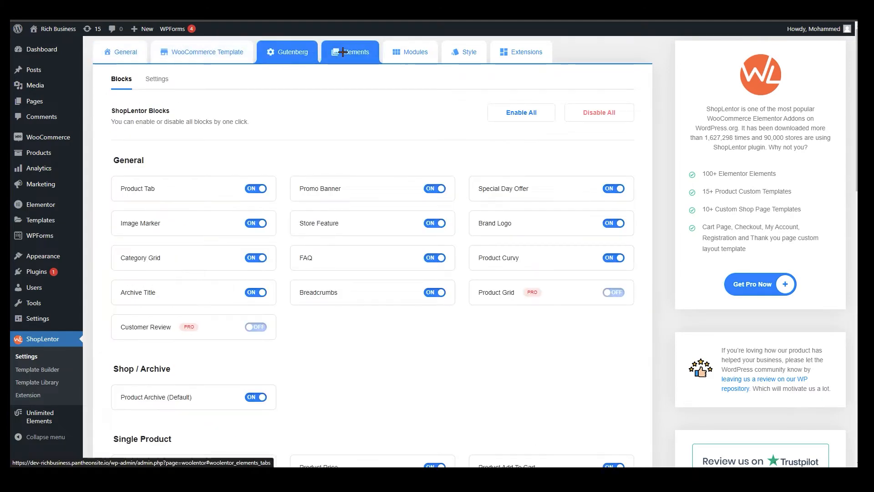
pyautogui.click(358, 52)
pyautogui.click(399, 54)
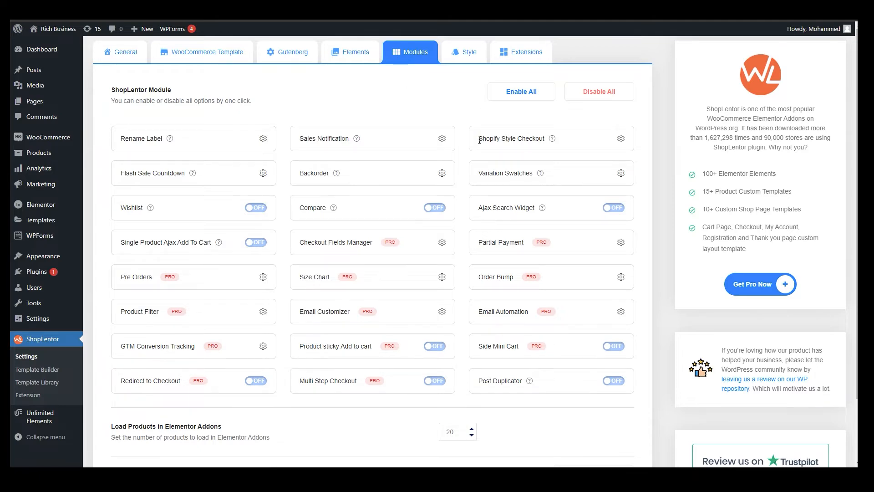
# Open the Shopify Style Checkout module's settings and enable the Shopify style checkout page.
pyautogui.moveTo(479, 139); pyautogui.dragTo(553, 138)
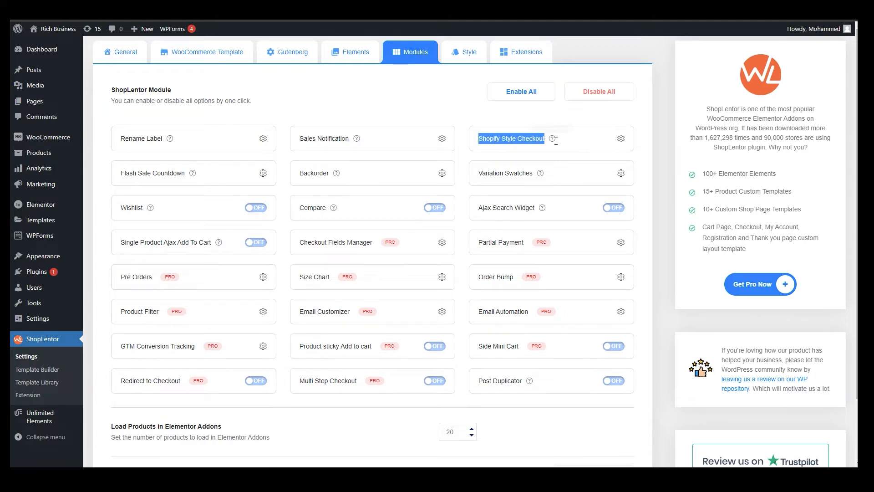
pyautogui.click(620, 138)
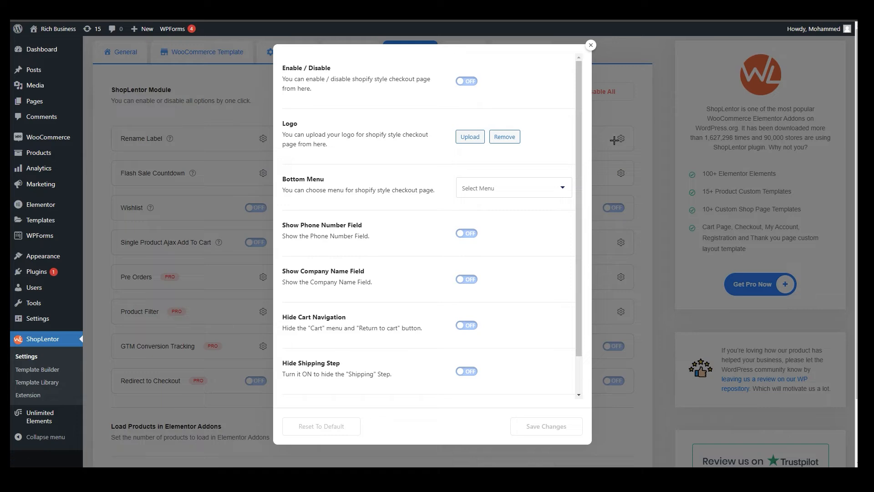
pyautogui.click(464, 82)
pyautogui.click(533, 424)
# Review the bottom menu, field visibility, shipping step and label options of the Shopify style checkout, and save the module's settings.
pyautogui.click(475, 194)
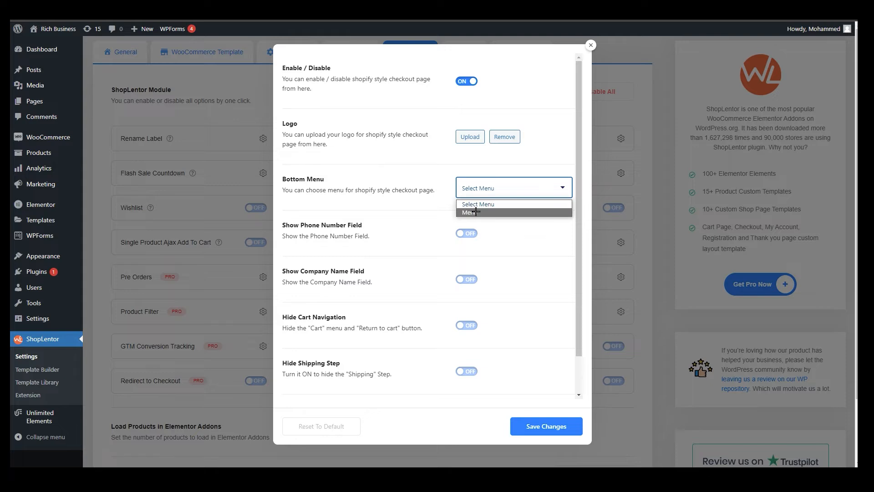
pyautogui.moveTo(276, 190); pyautogui.dragTo(442, 191)
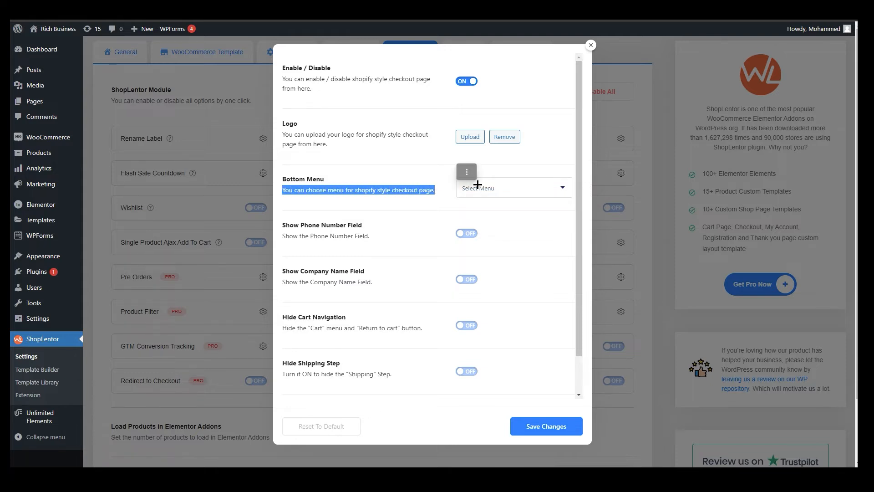
pyautogui.click(501, 211)
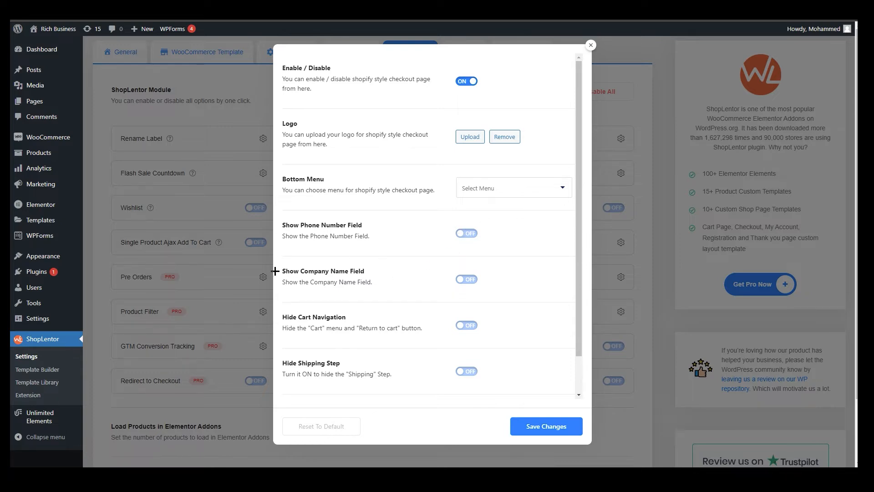
pyautogui.scroll(-1, 318, 246)
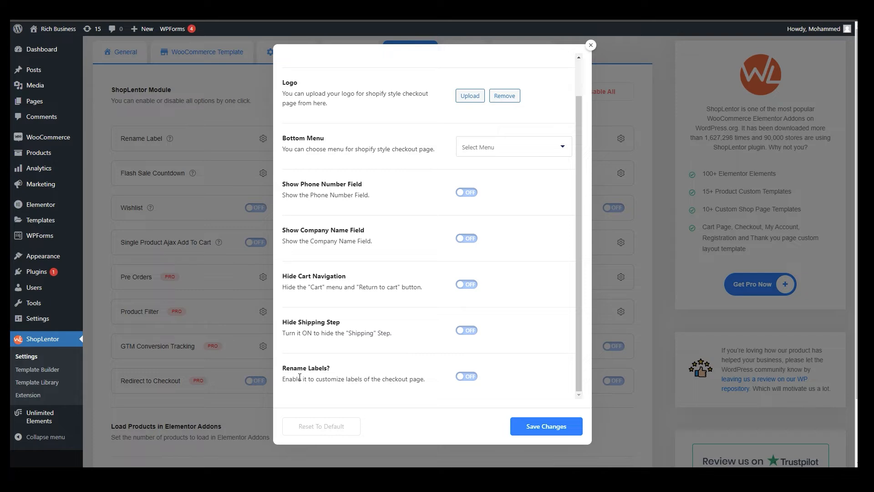
pyautogui.scroll(1, 309, 331)
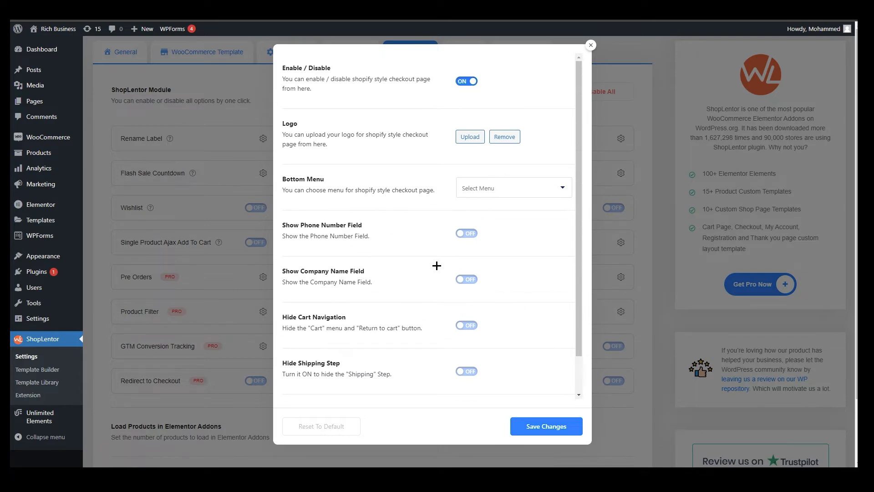
pyautogui.scroll(-1, 382, 270)
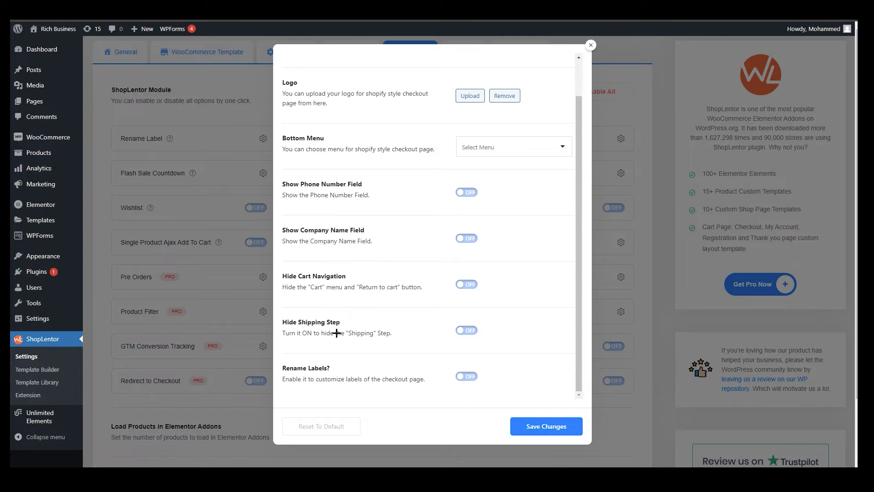
pyautogui.click(550, 426)
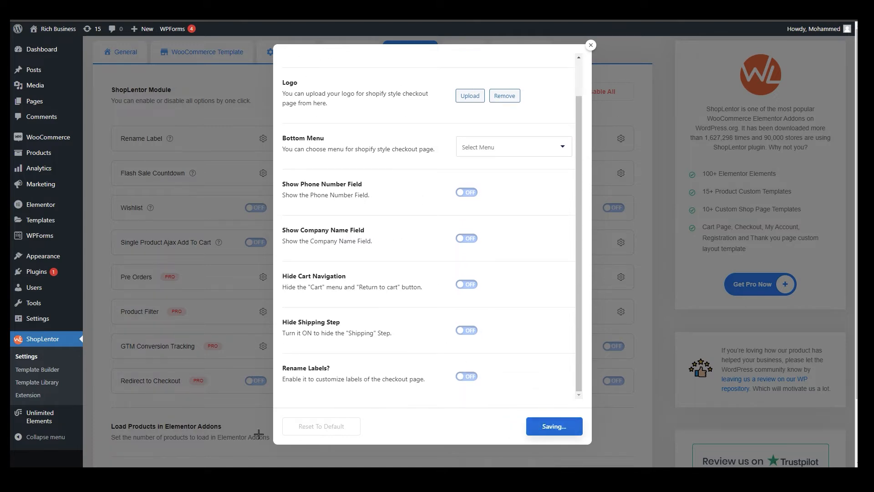
# Go from the shop page to the cart, proceed to checkout, and examine the Shopify-style checkout form and order summary.
pyautogui.click(109, 335)
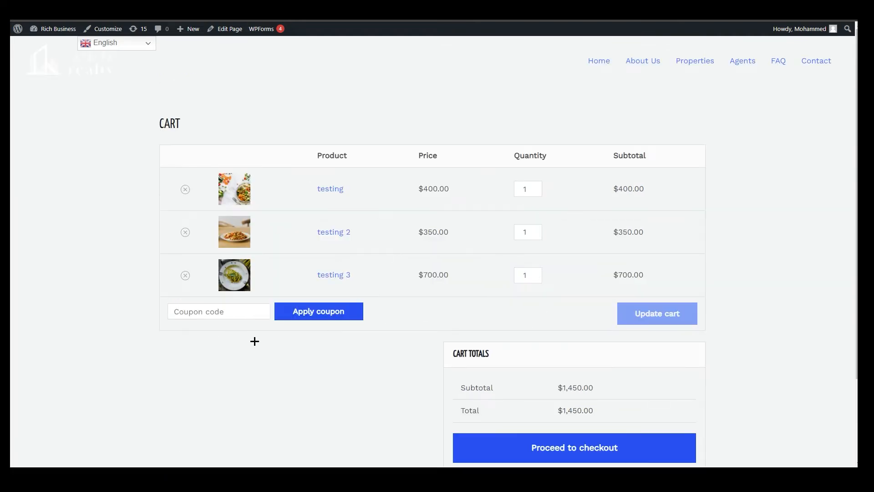
pyautogui.hotkey('alt', 'Left')
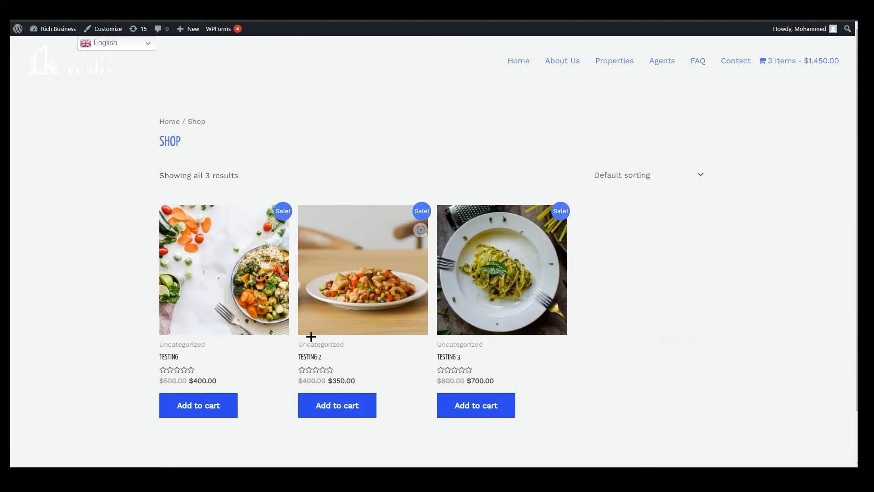
pyautogui.click(786, 62)
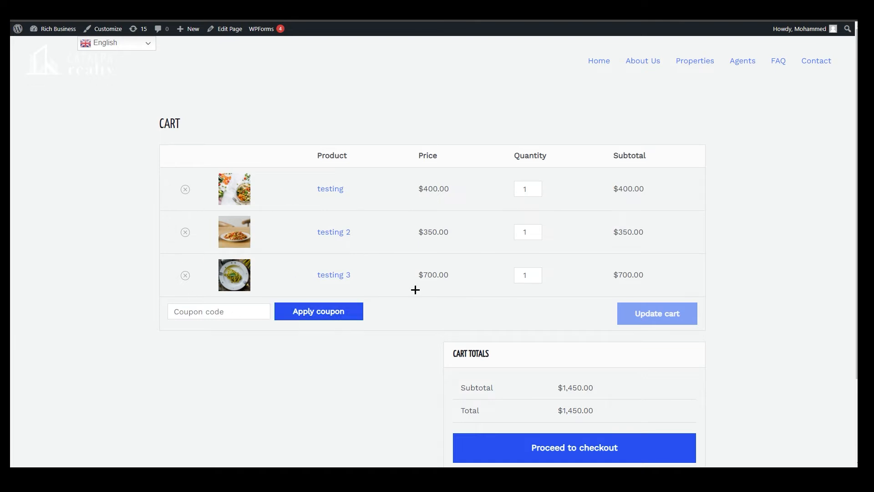
pyautogui.click(553, 455)
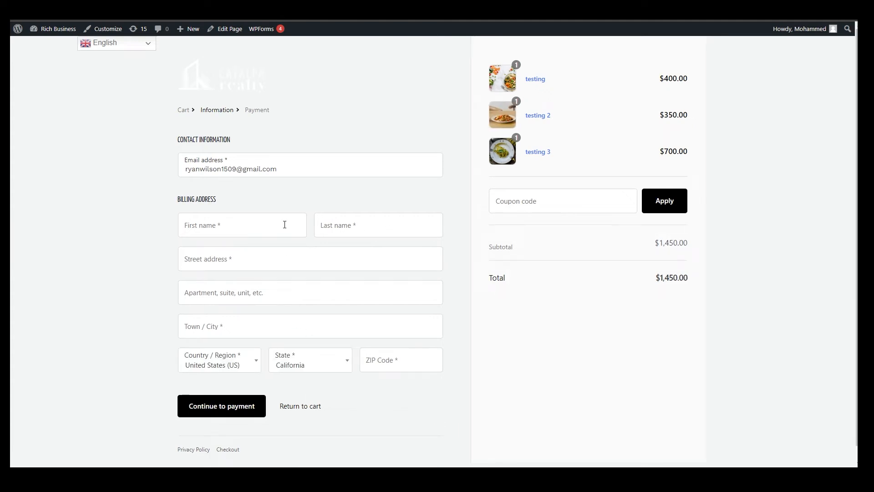
pyautogui.scroll(-1, 260, 173)
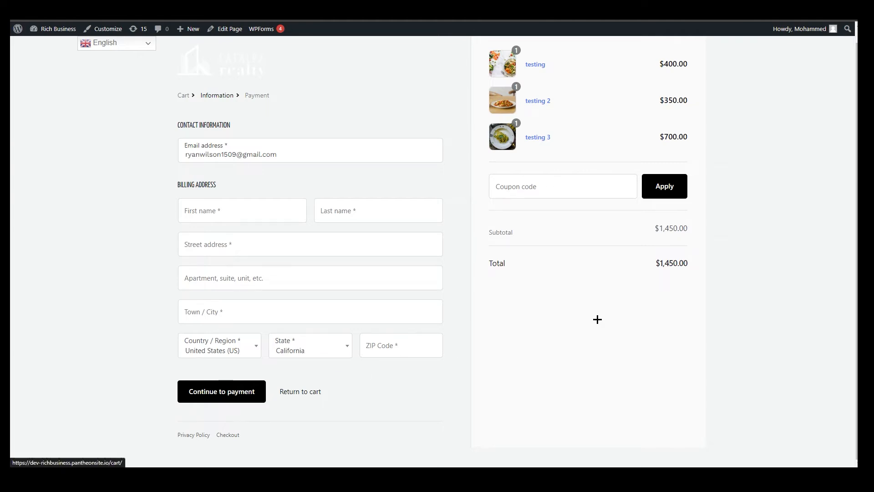
pyautogui.scroll(1, 295, 356)
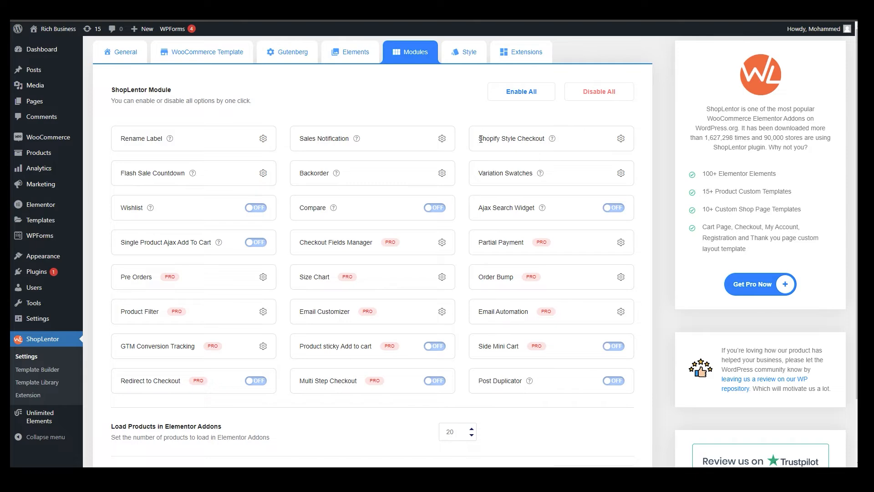
# Review the Shopify Style Checkout module's settings again and compare them with the store's checkout page.
pyautogui.moveTo(481, 139); pyautogui.dragTo(547, 139)
pyautogui.click(620, 138)
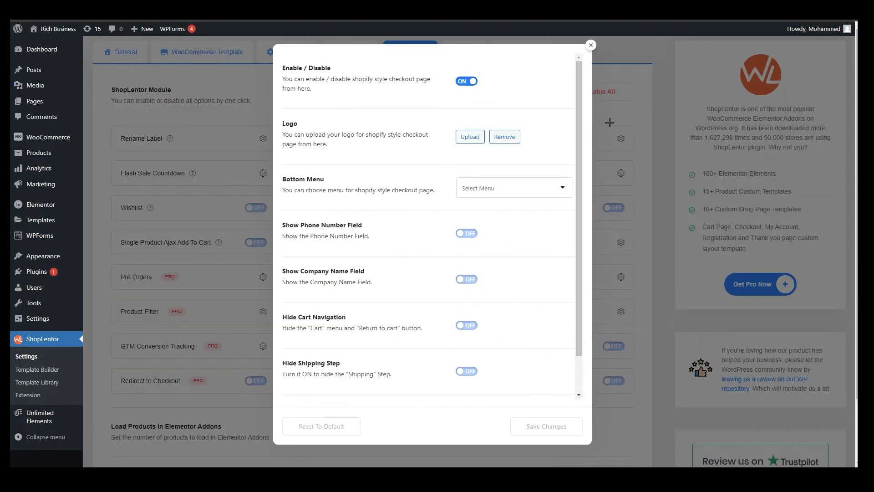
pyautogui.click(253, 97)
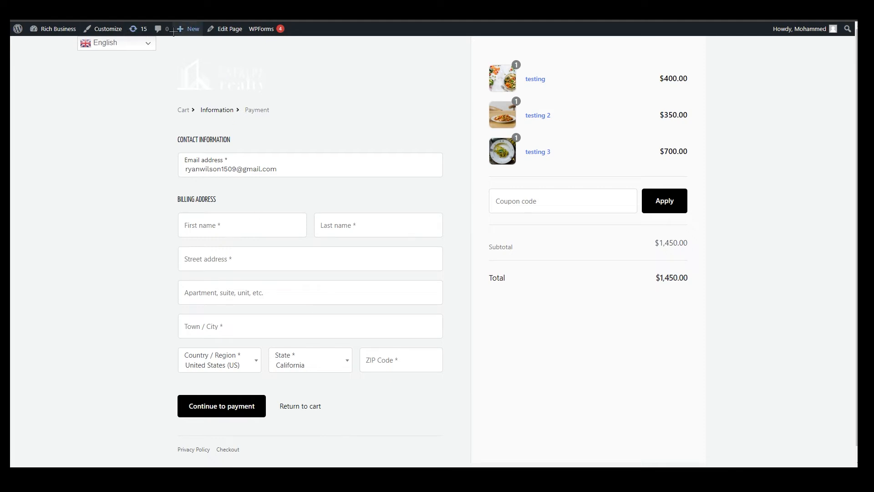
pyautogui.click(184, 109)
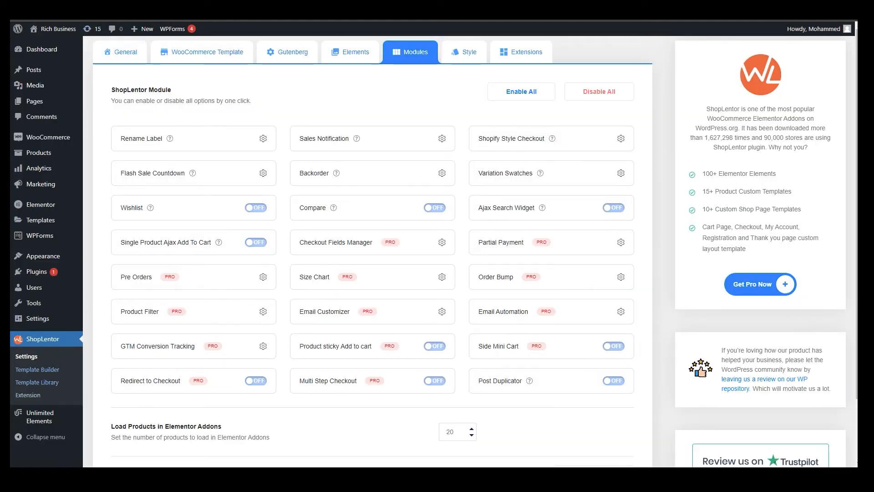
# Deactivate the ShopLentor – WooCommerce Builder for Elementor & Gutenberg plugin in the list of installed plugins.
pyautogui.moveTo(39, 272)
pyautogui.click(118, 273)
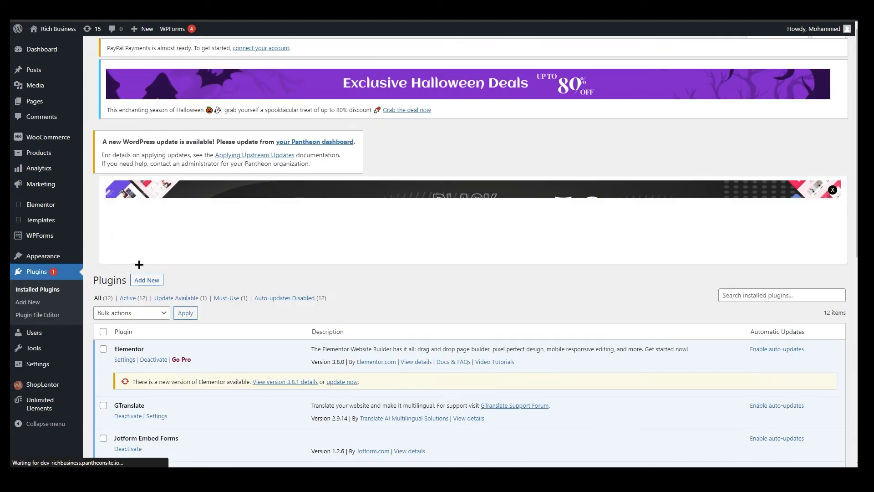
pyautogui.scroll(-2, 368, 318)
pyautogui.scroll(-10, 349, 316)
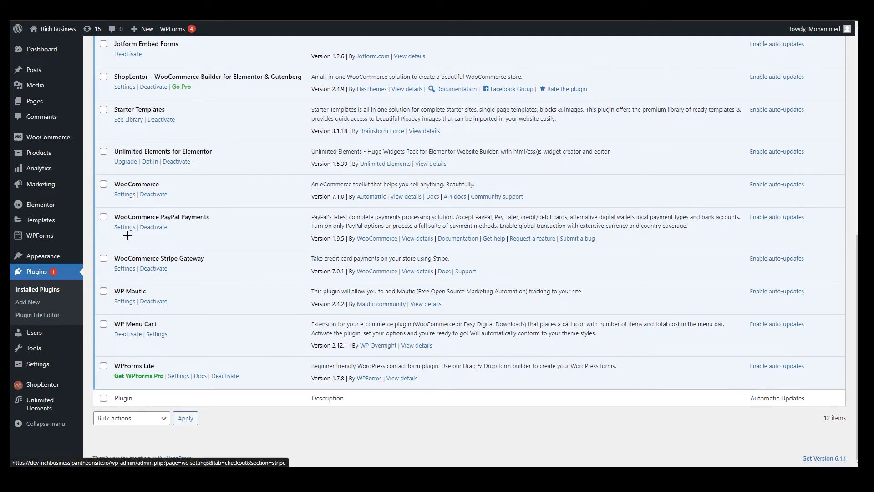
pyautogui.scroll(3, 144, 295)
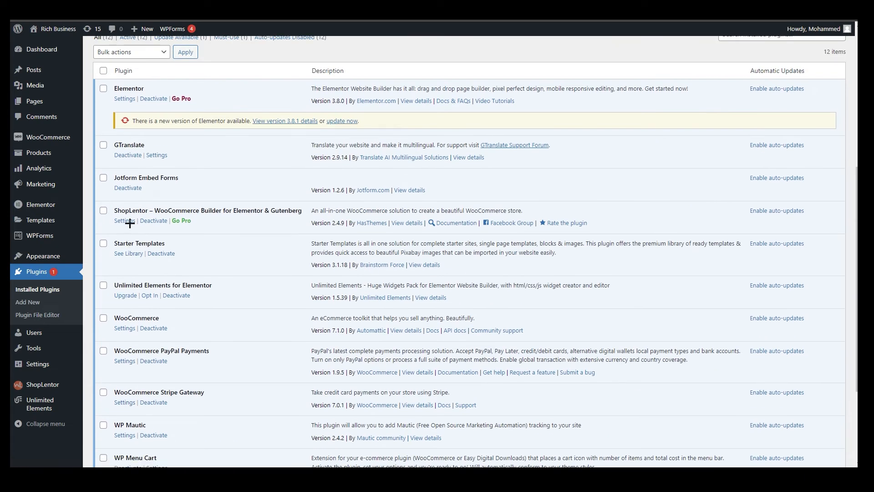
pyautogui.click(154, 220)
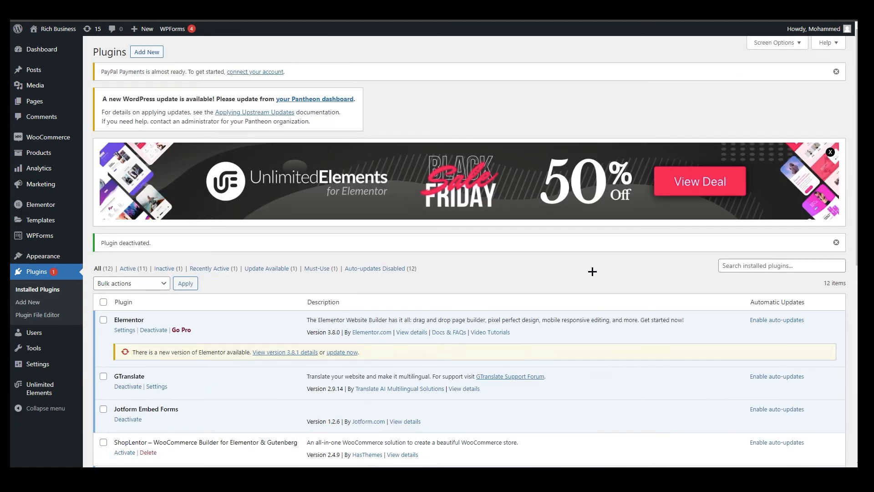
# Search the installed plugins for woocommerce blocks.
pyautogui.click(764, 266)
pyautogui.write('w')
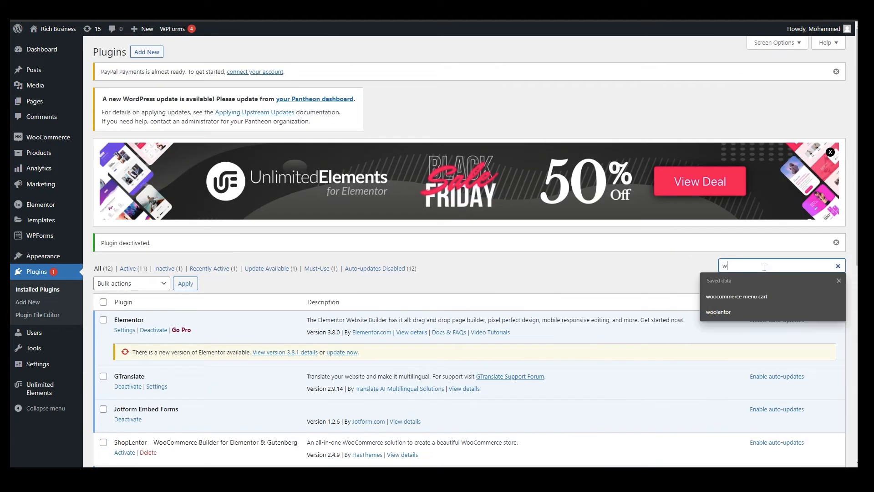
pyautogui.write('oocommer')
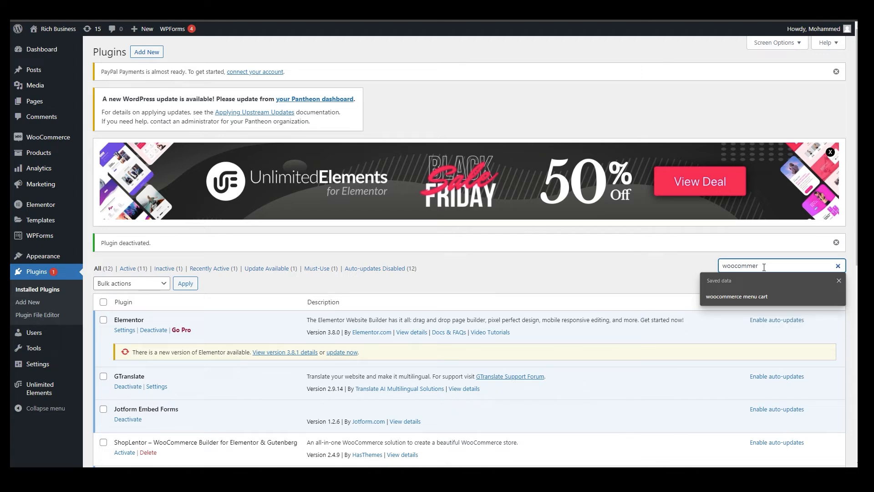
pyautogui.press('BackSpace')
pyautogui.write('c')
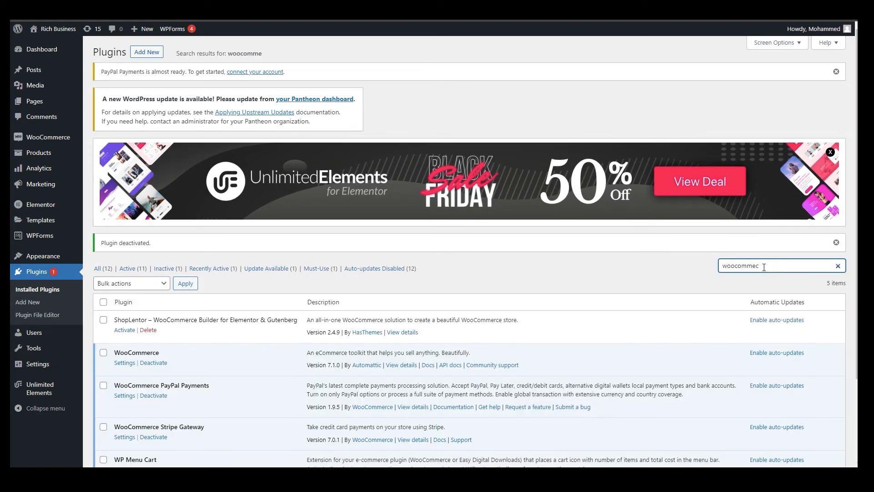
pyautogui.press('BackSpace')
pyautogui.write('rce blocks')
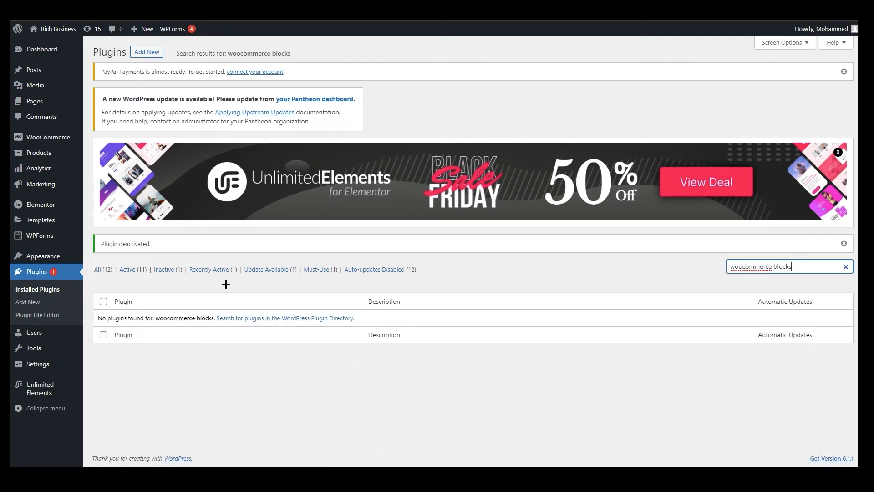
# Reuse the search term woocommerce blocks to look for the plugin among the plugins available to add.
pyautogui.moveTo(850, 270); pyautogui.dragTo(634, 279)
pyautogui.hotkey('ctrl', 'c')
pyautogui.press('BackSpace')
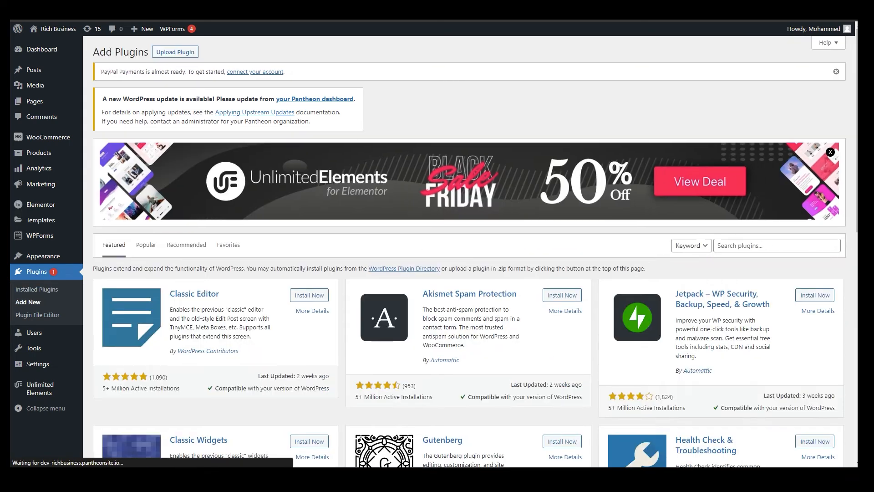
pyautogui.click(801, 244)
pyautogui.hotkey('ctrl', 'v')
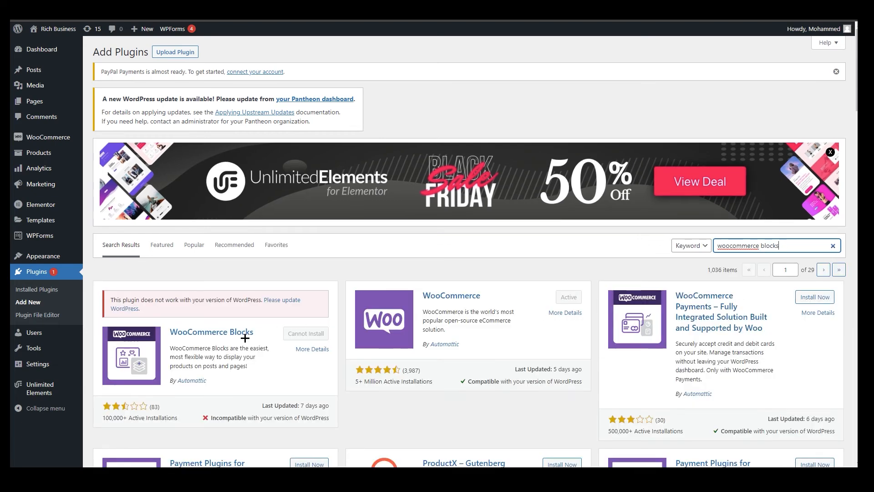
pyautogui.scroll(-3, 244, 337)
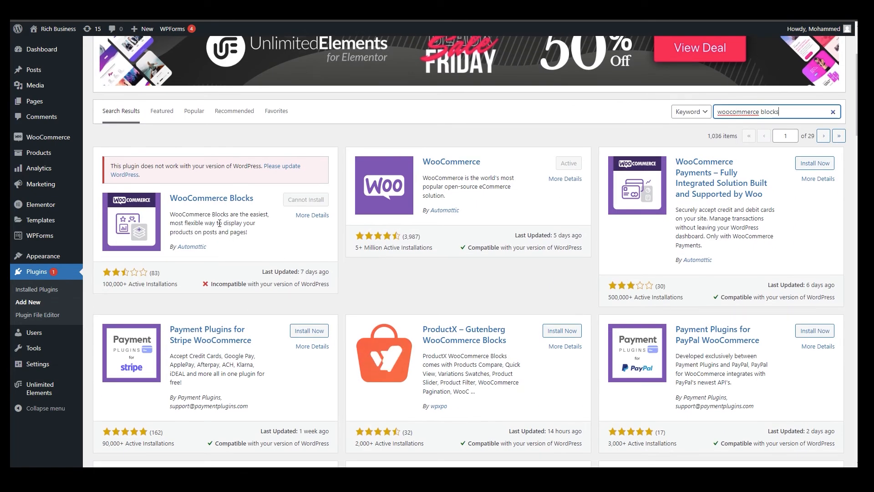
# Install and activate the WooCommerce Blocks plugin from the search results.
pyautogui.moveTo(164, 201); pyautogui.dragTo(118, 170)
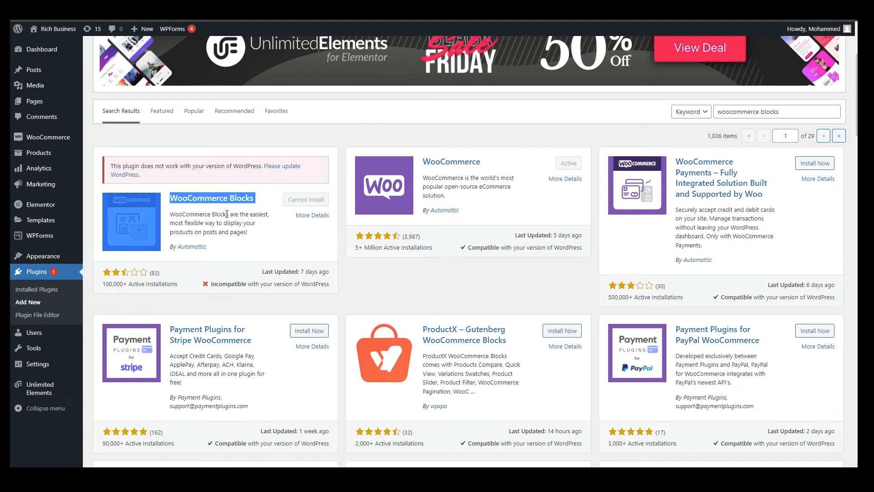
pyautogui.click(212, 142)
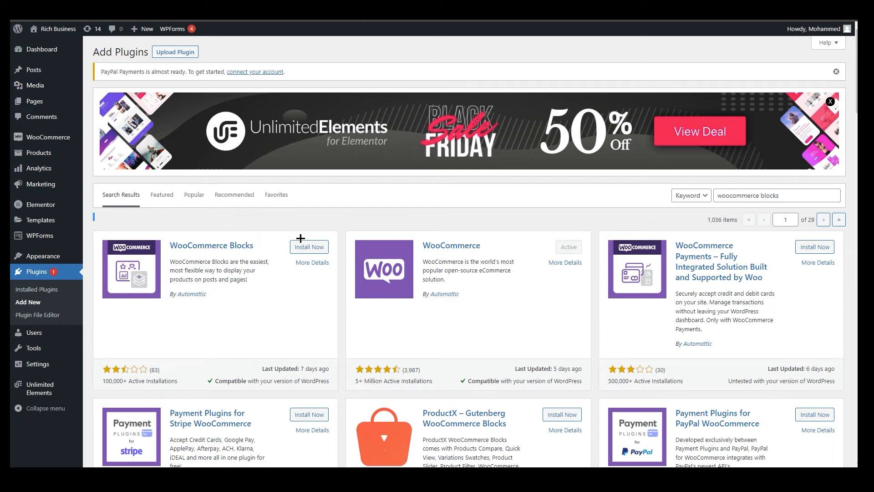
pyautogui.click(321, 248)
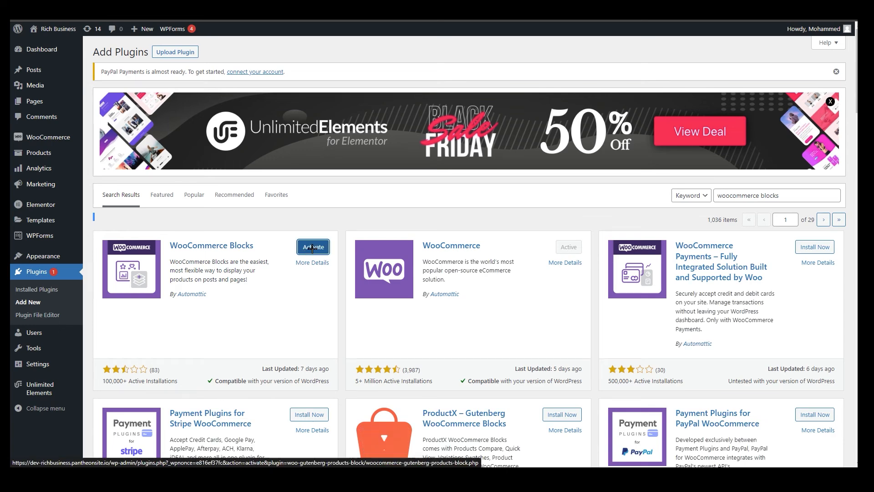
pyautogui.click(324, 247)
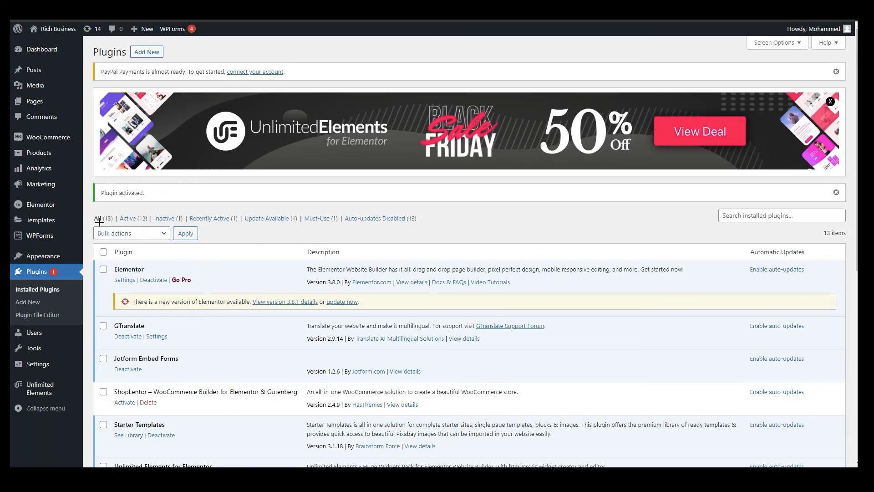
# View the Checkout page from the list of pages and look through its billing details, order summary and additional information.
pyautogui.moveTo(43, 102)
pyautogui.click(44, 102)
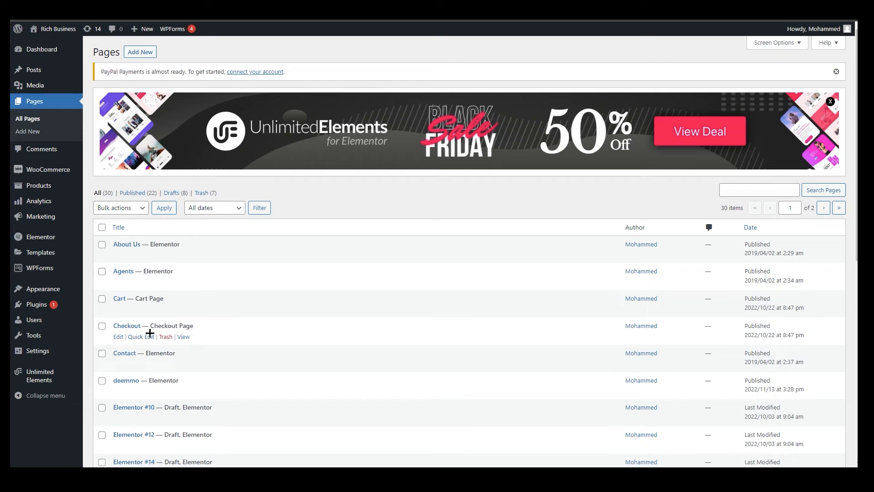
pyautogui.click(182, 337)
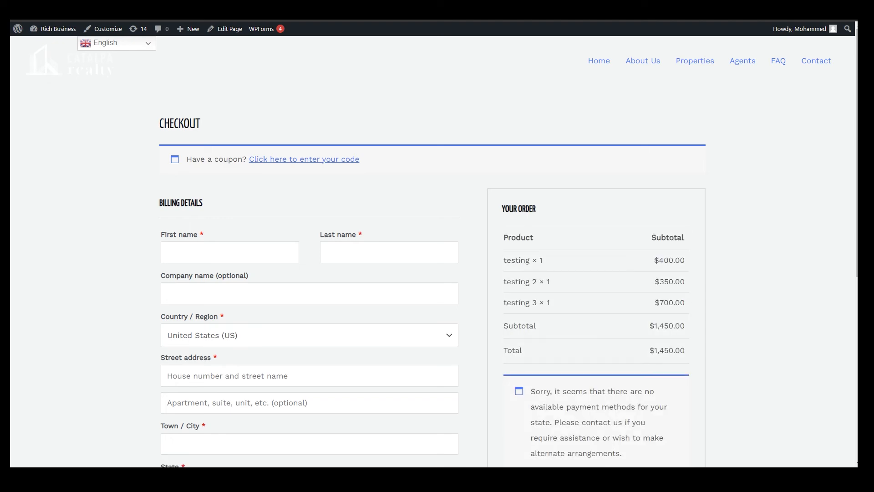
pyautogui.scroll(-4, 264, 259)
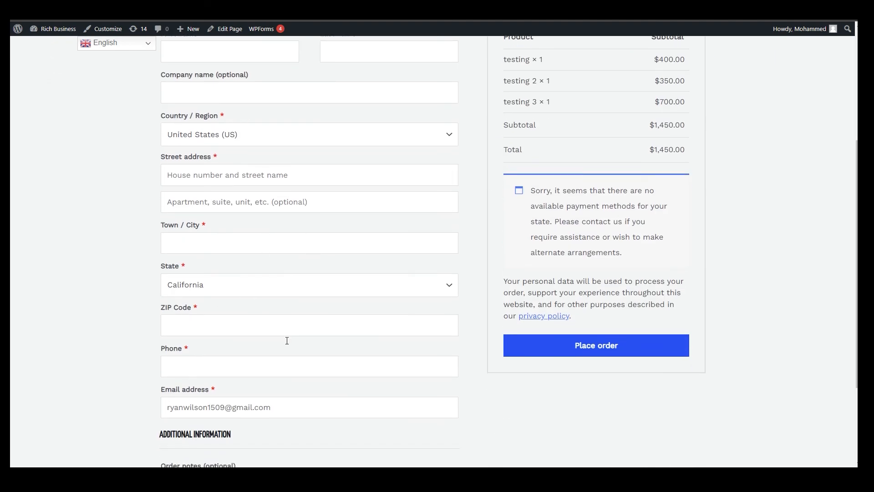
pyautogui.scroll(-3, 292, 326)
pyautogui.scroll(7, 185, 318)
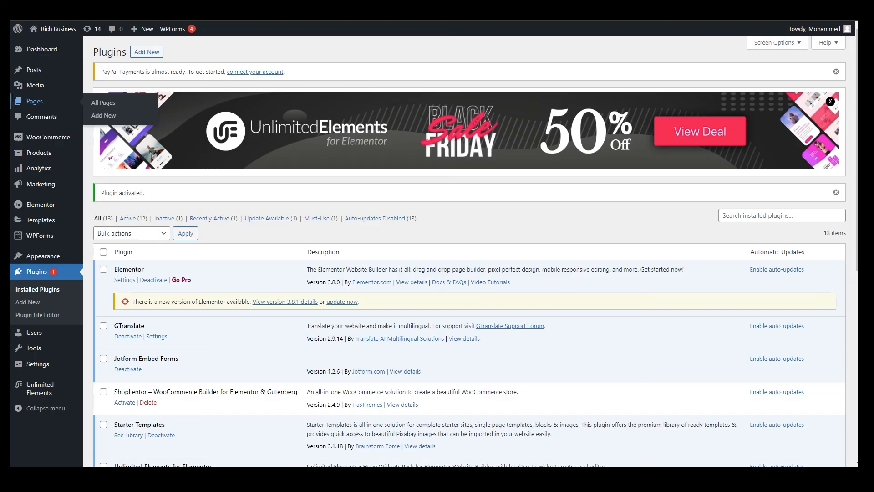
# Open the Checkout page for editing and remove its woocommerce_checkout shortcode block.
pyautogui.scroll(-3, 224, 332)
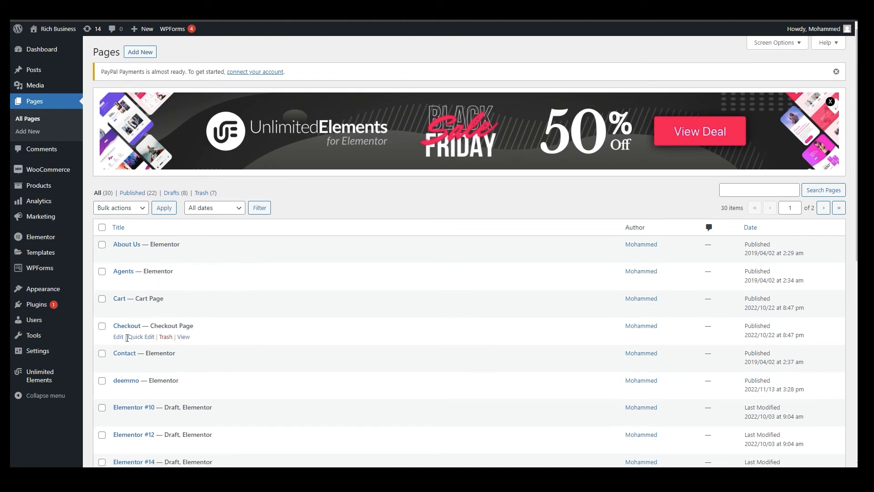
pyautogui.click(120, 336)
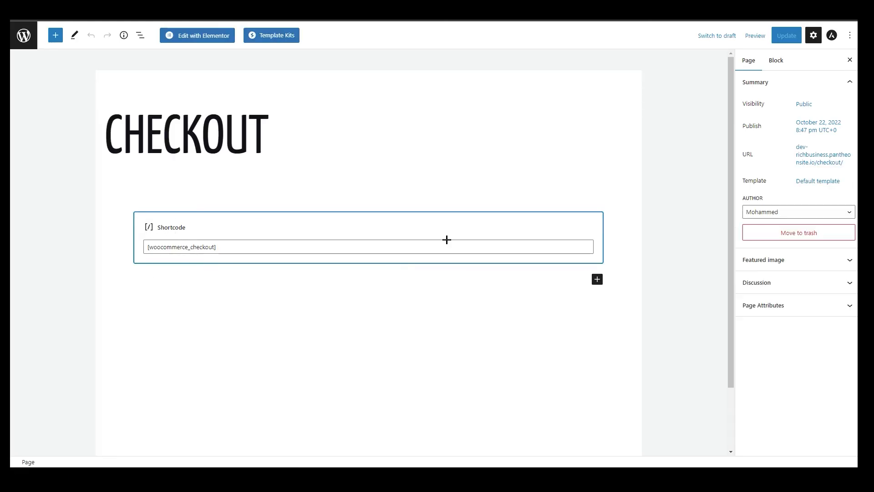
pyautogui.click(144, 217)
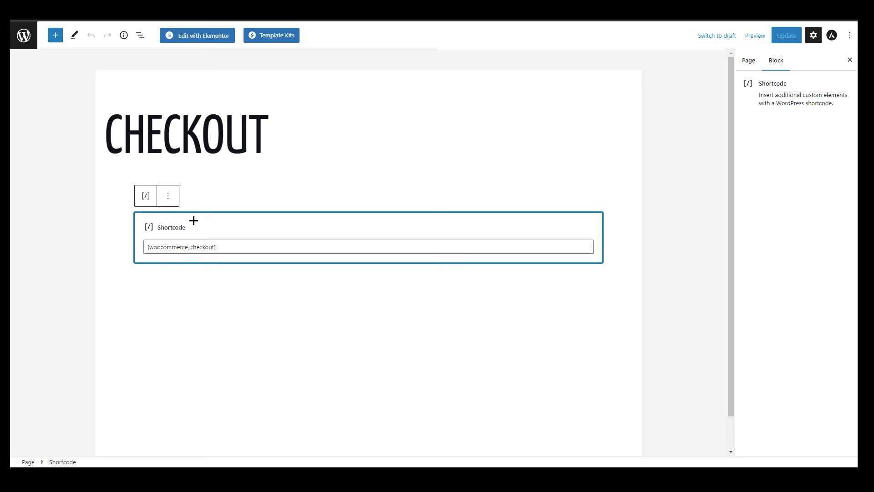
pyautogui.click(168, 196)
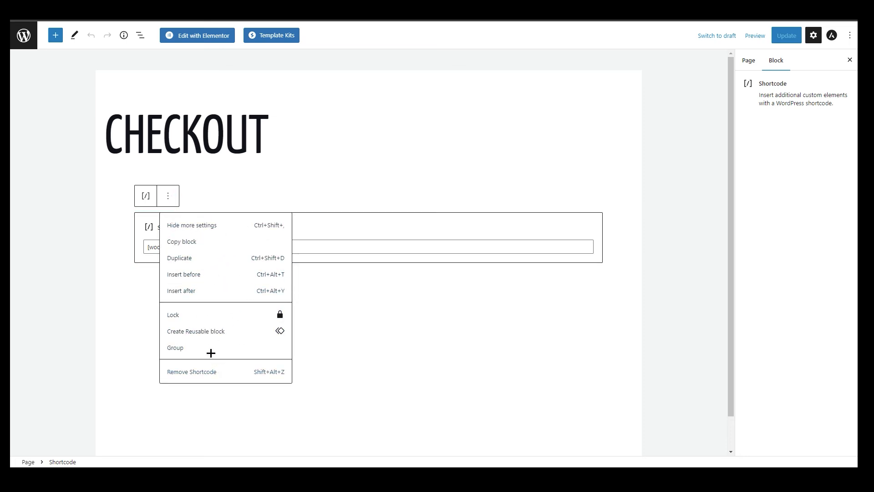
pyautogui.click(219, 370)
# Add the WooCommerce Checkout block to the page content, below the empty paragraph under the Checkout title.
pyautogui.click(55, 37)
pyautogui.scroll(-10, 151, 231)
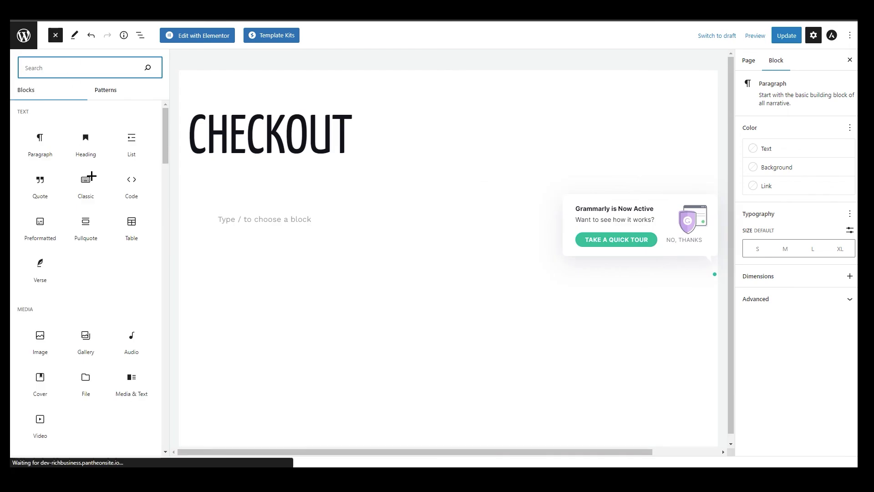
pyautogui.moveTo(164, 240); pyautogui.dragTo(190, 438)
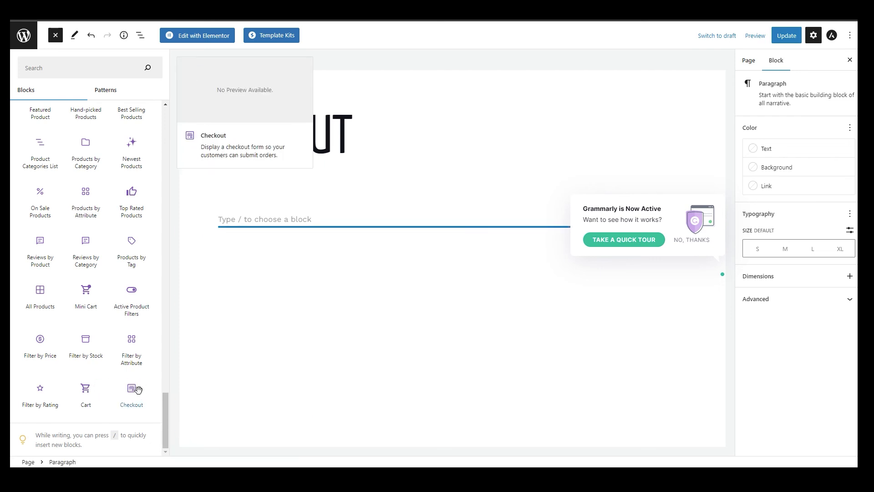
pyautogui.moveTo(128, 390); pyautogui.dragTo(301, 218)
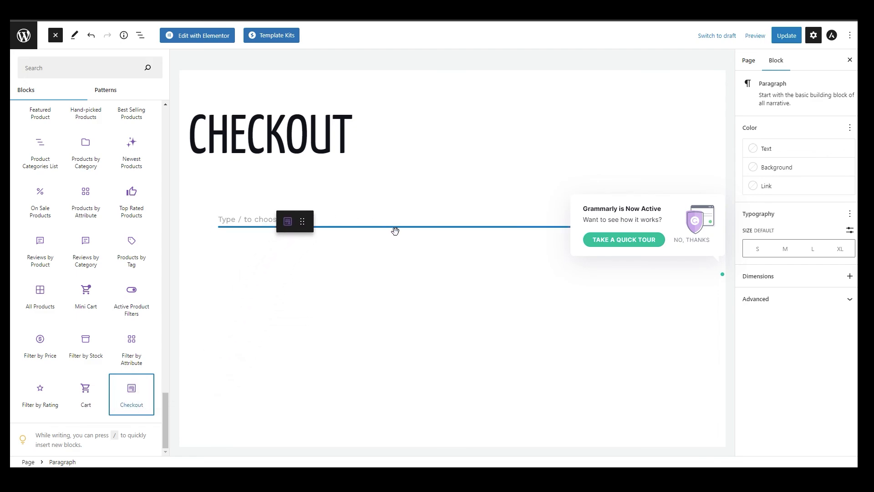
pyautogui.moveTo(395, 231); pyautogui.dragTo(392, 241)
# Look through the inserted Checkout block's contact, shipping and payment sections and its order summary, closing the block library.
pyautogui.scroll(-8, 378, 273)
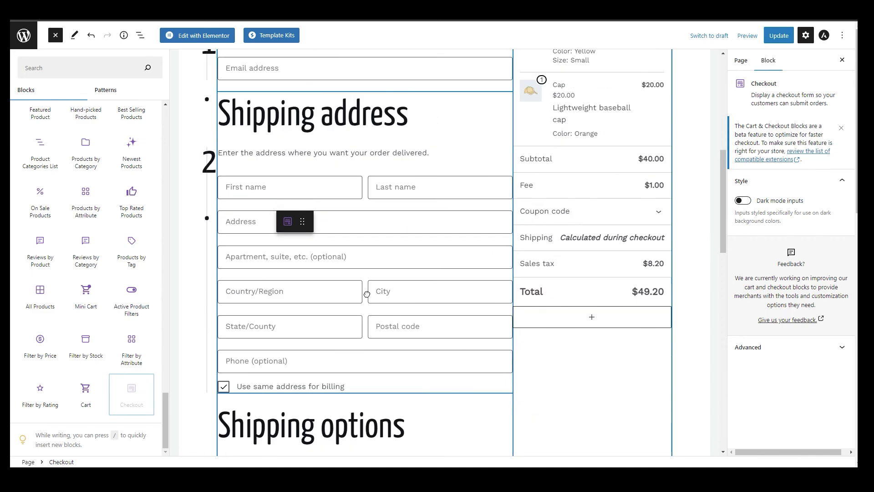
pyautogui.scroll(-12, 367, 294)
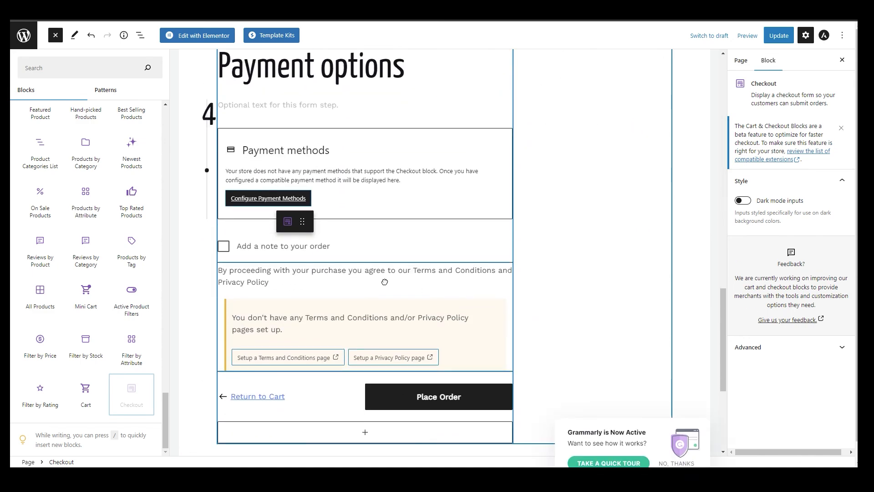
pyautogui.scroll(20, 351, 281)
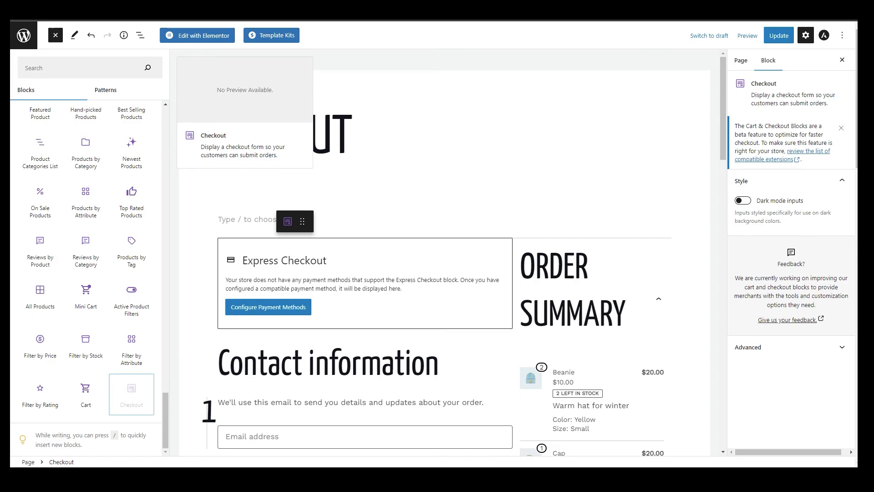
pyautogui.scroll(-1, 347, 178)
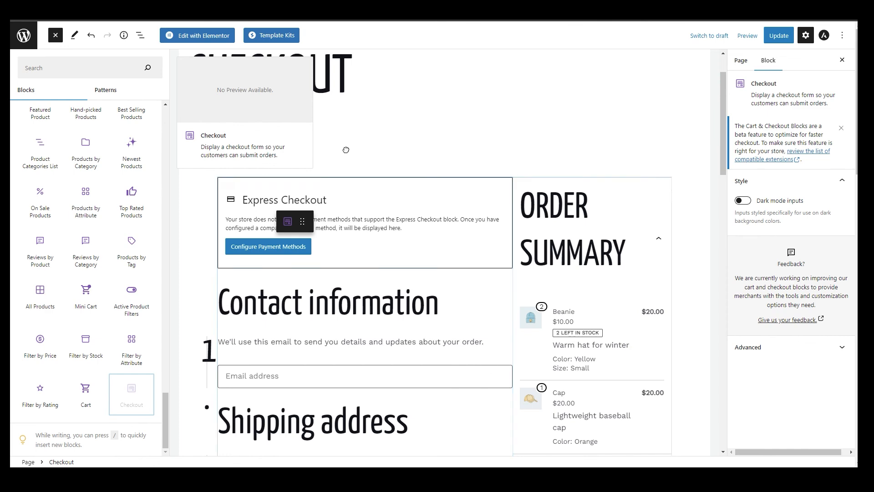
pyautogui.scroll(-3, 395, 304)
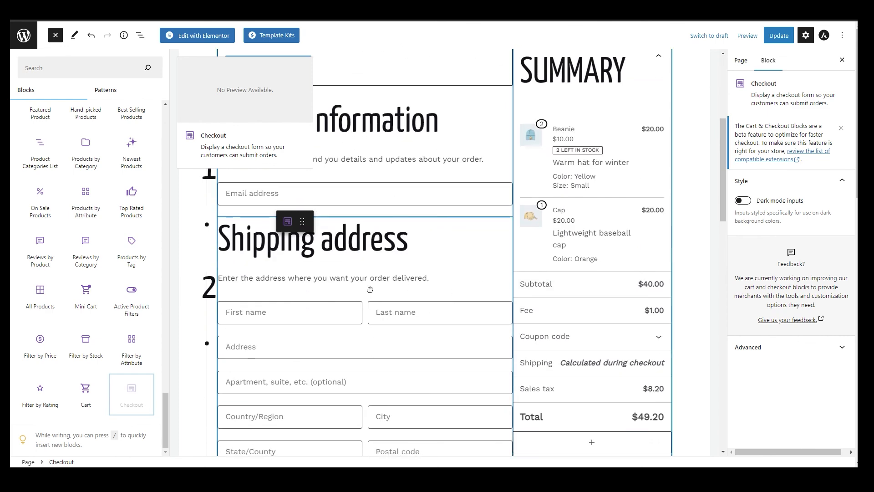
pyautogui.scroll(-3, 394, 305)
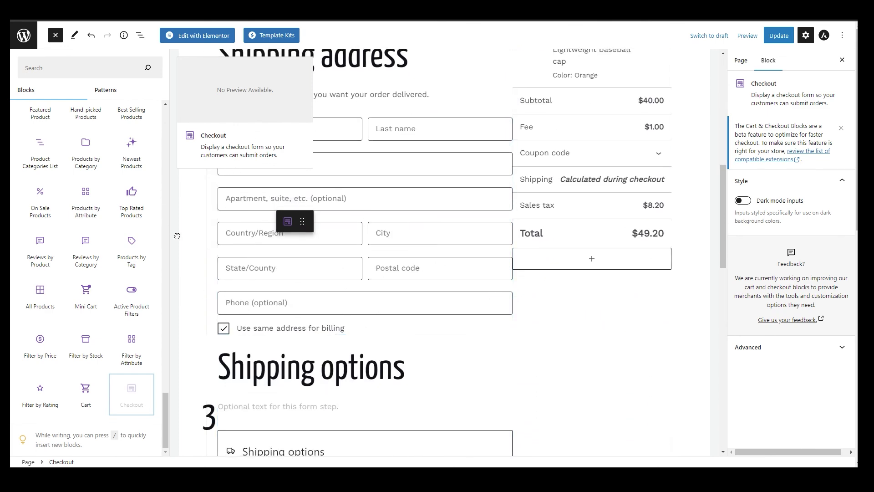
pyautogui.click(184, 238)
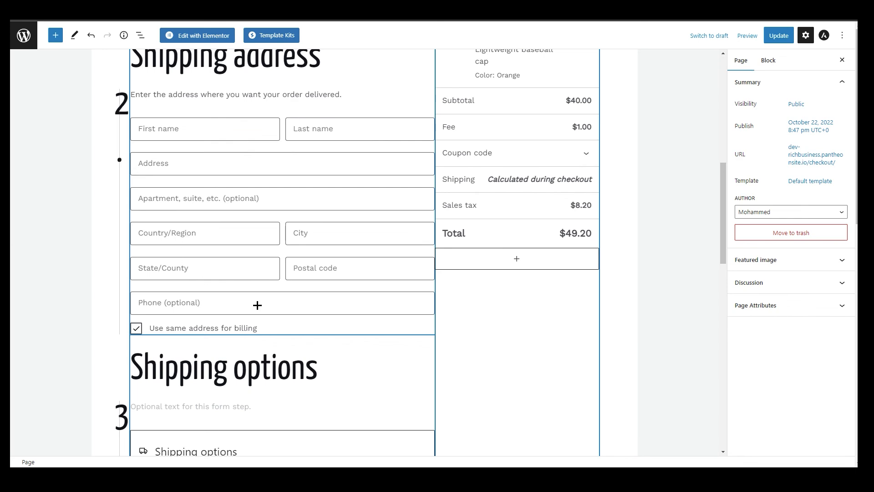
pyautogui.scroll(-2, 262, 307)
pyautogui.scroll(5, 261, 306)
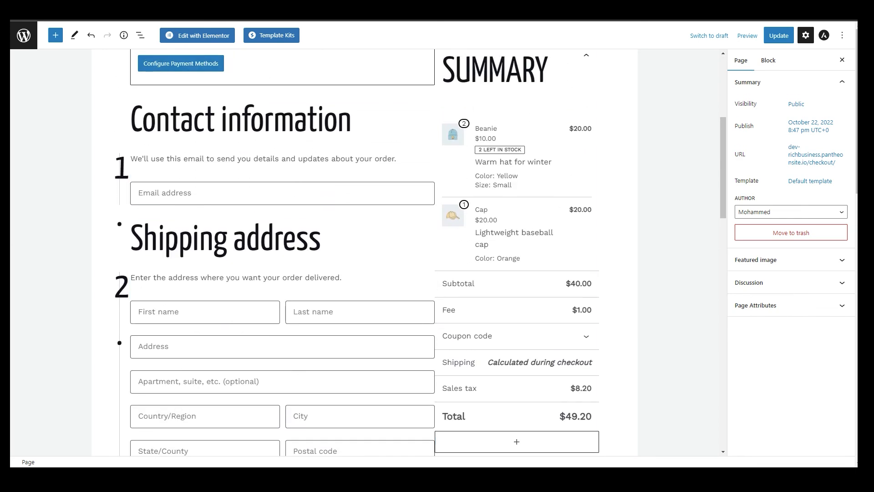